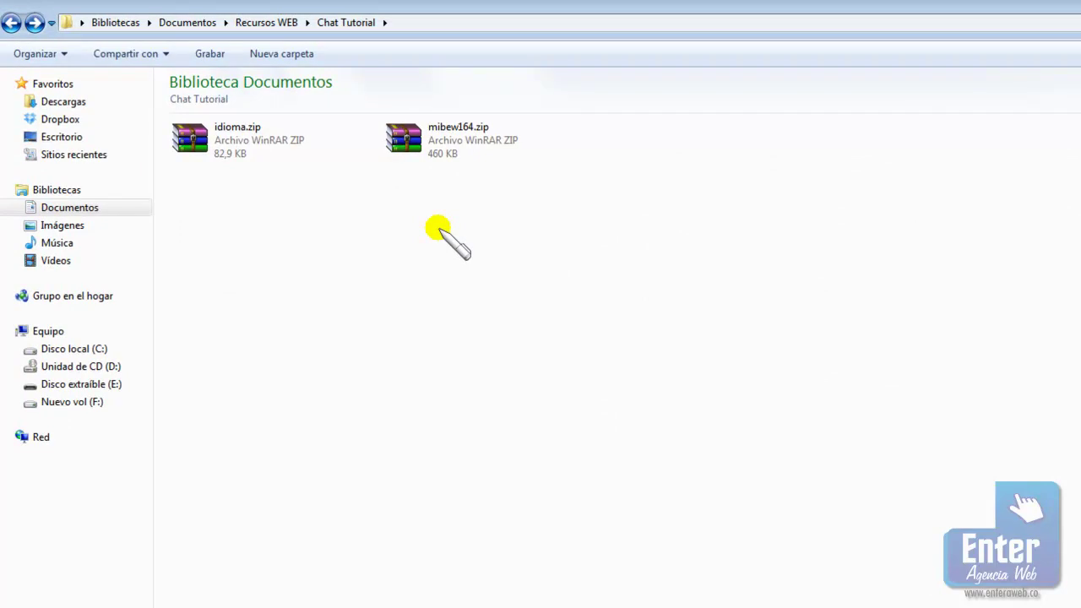
Launch FileZilla and connect to the saved Server FULL site
click(422, 136)
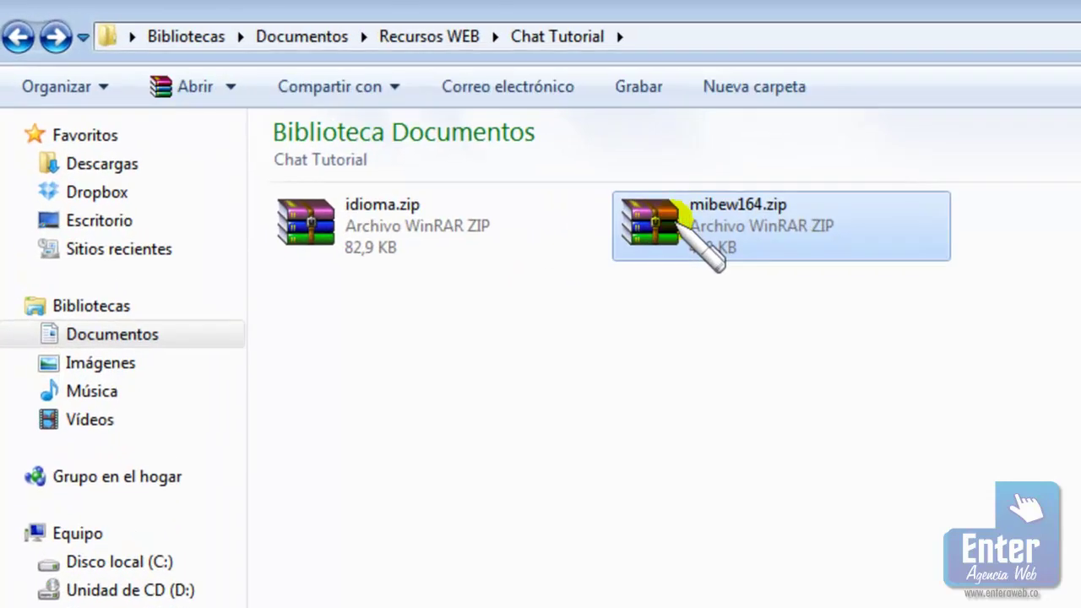
key(super)
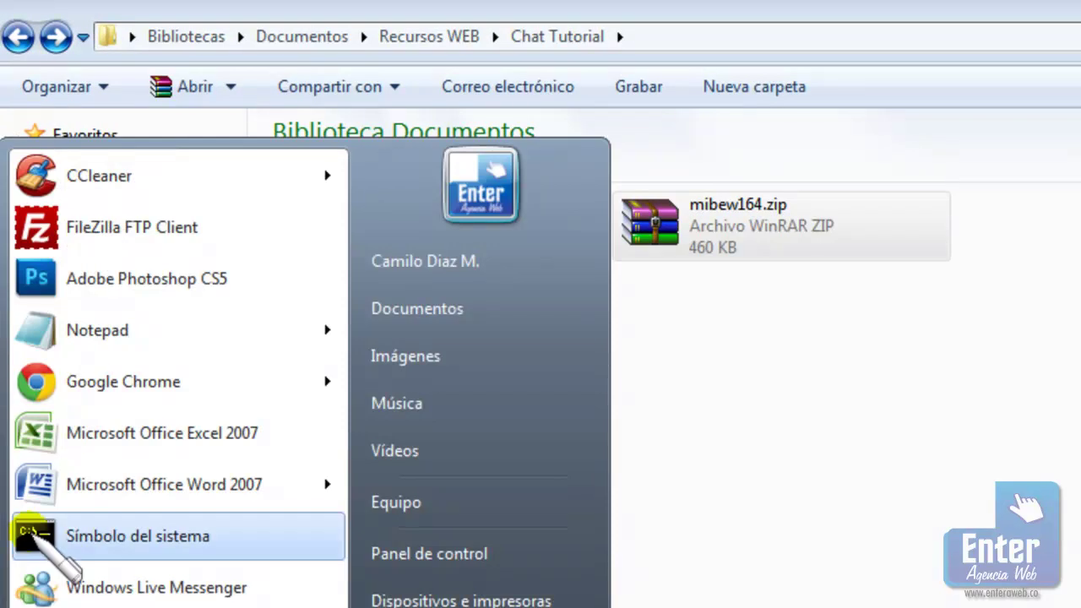
click(42, 229)
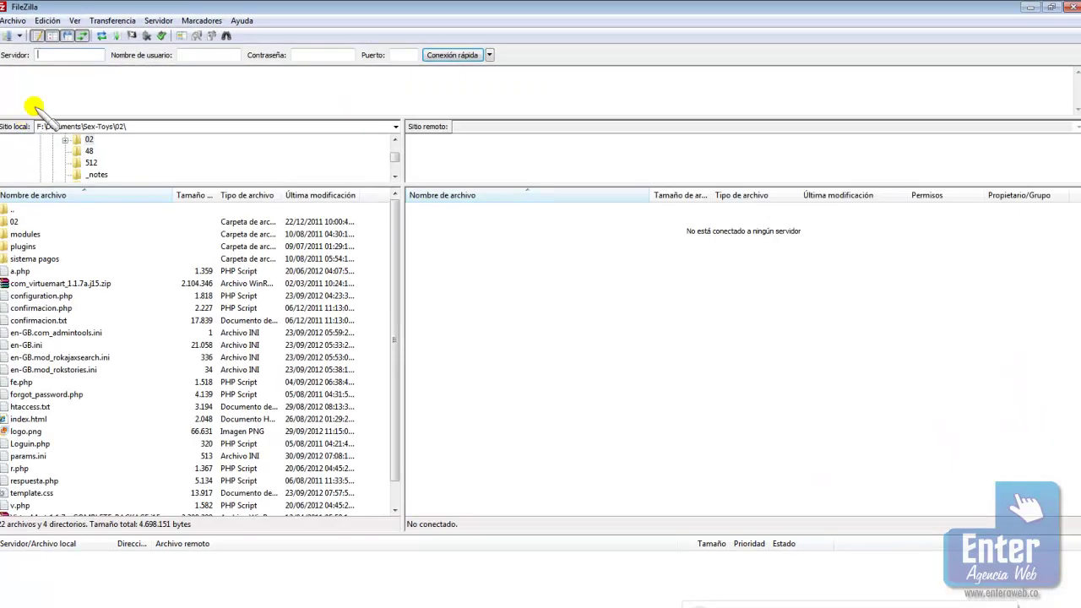
click(19, 36)
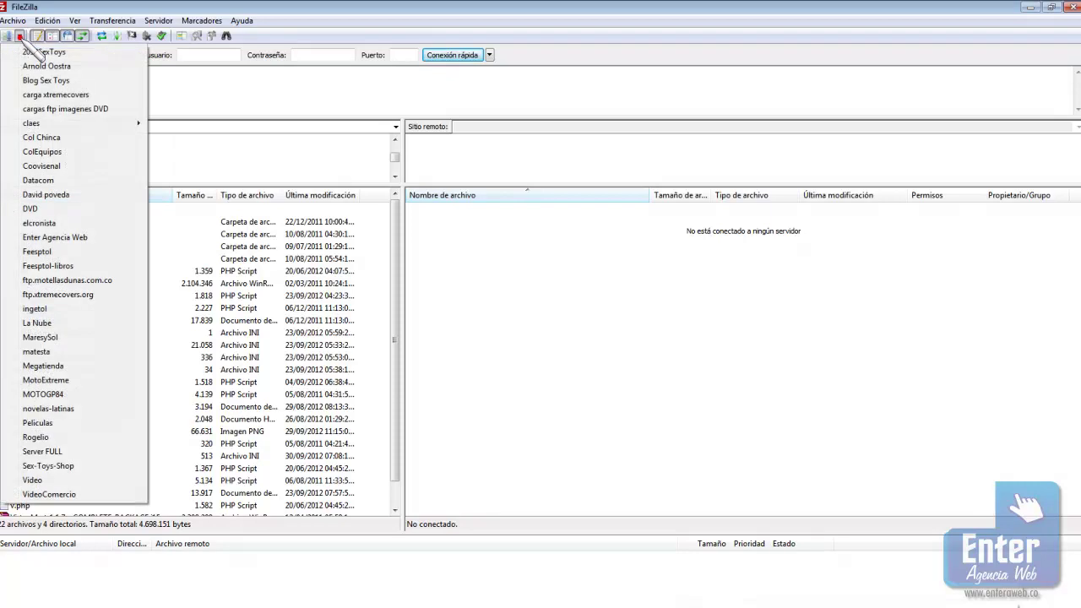
click(38, 451)
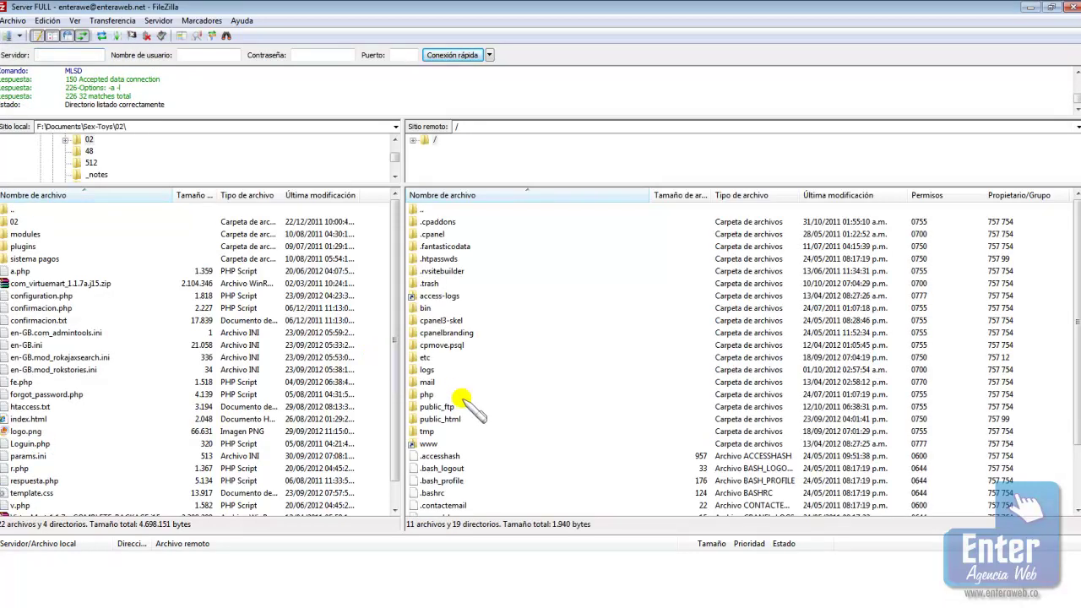
Create a tuto folder inside public_html/camilodiaz.in on the server and open it
double_click(455, 419)
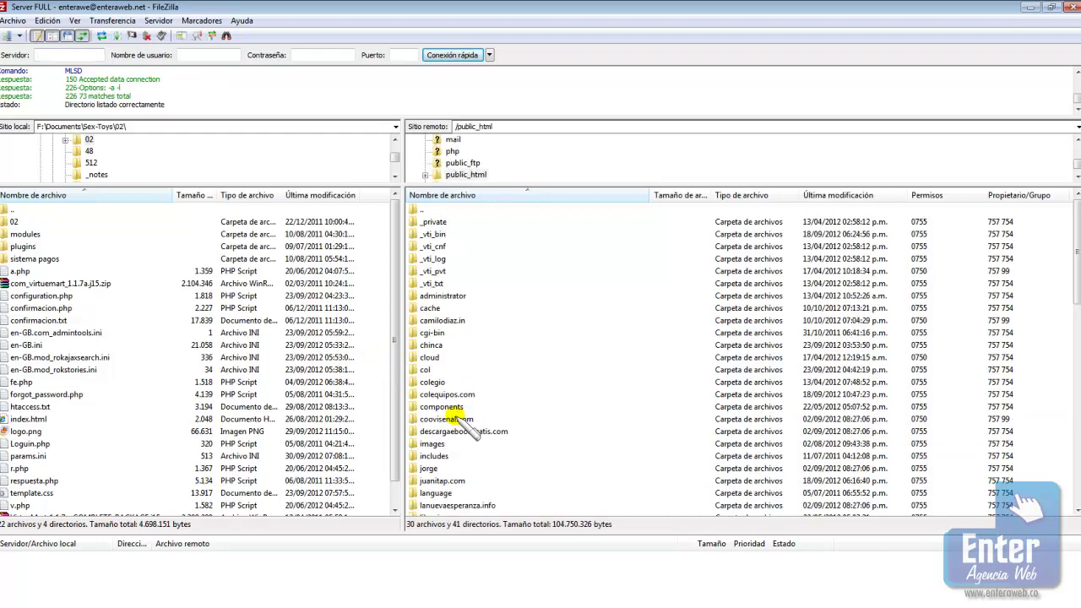
double_click(443, 321)
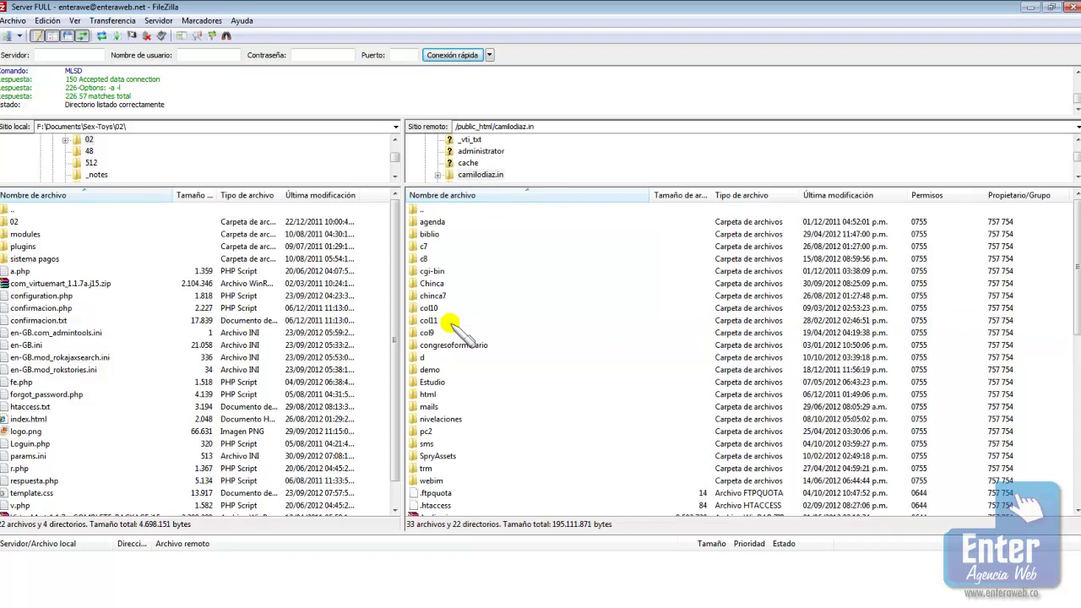
scroll(452, 326, down, 6)
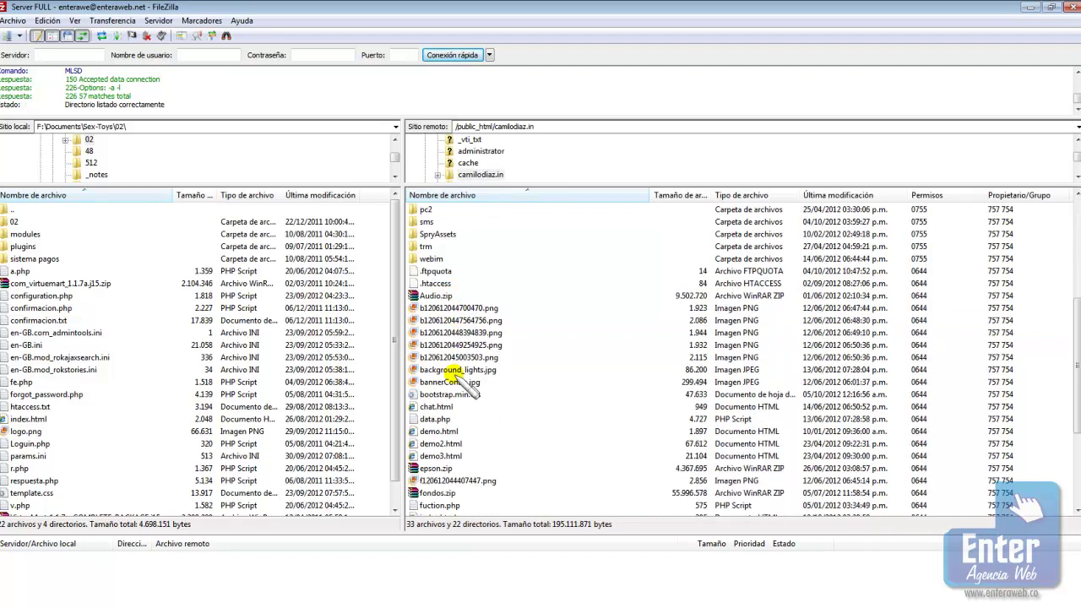
right_click(456, 371)
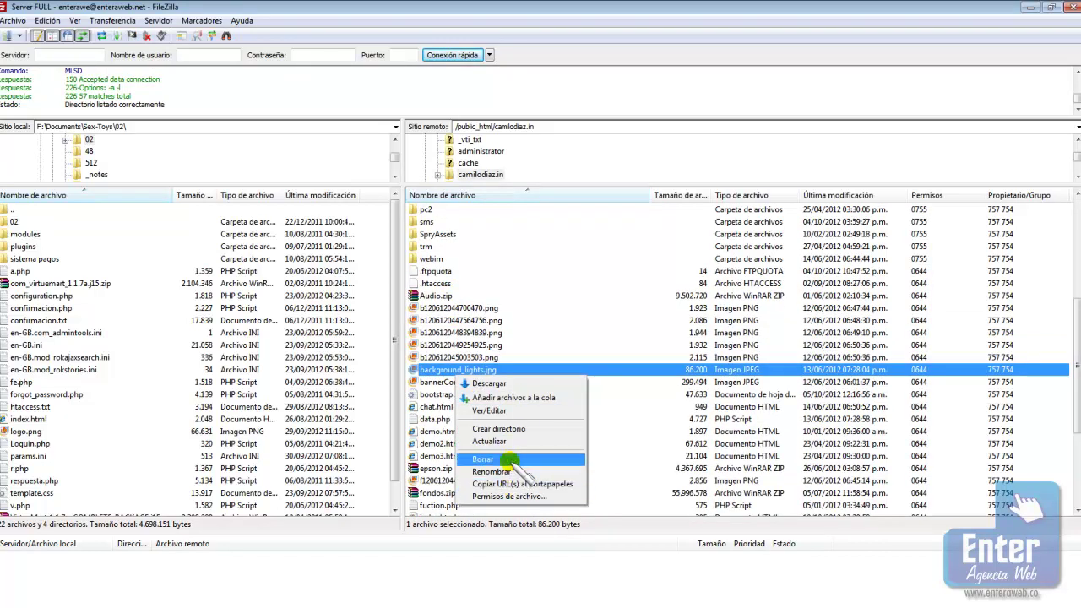
click(515, 429)
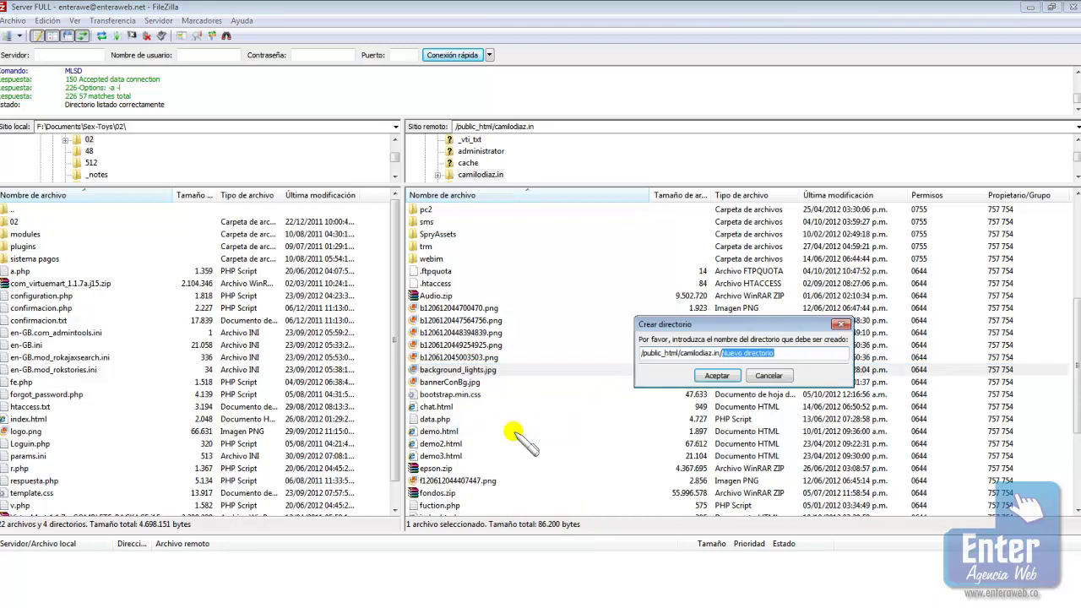
text(tuto)
key(Return)
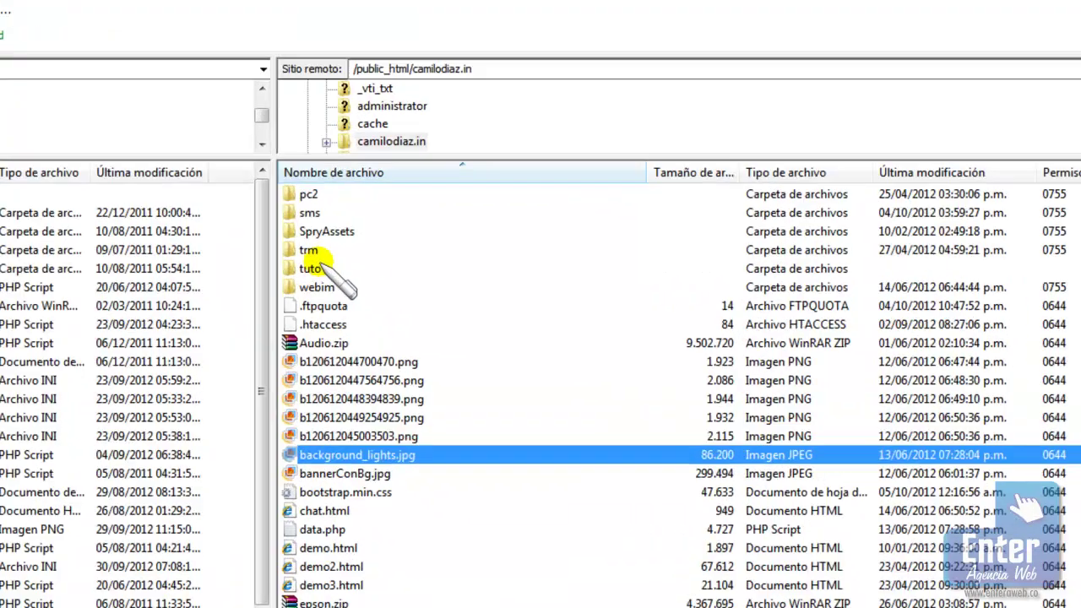
click(430, 257)
double_click(80, 279)
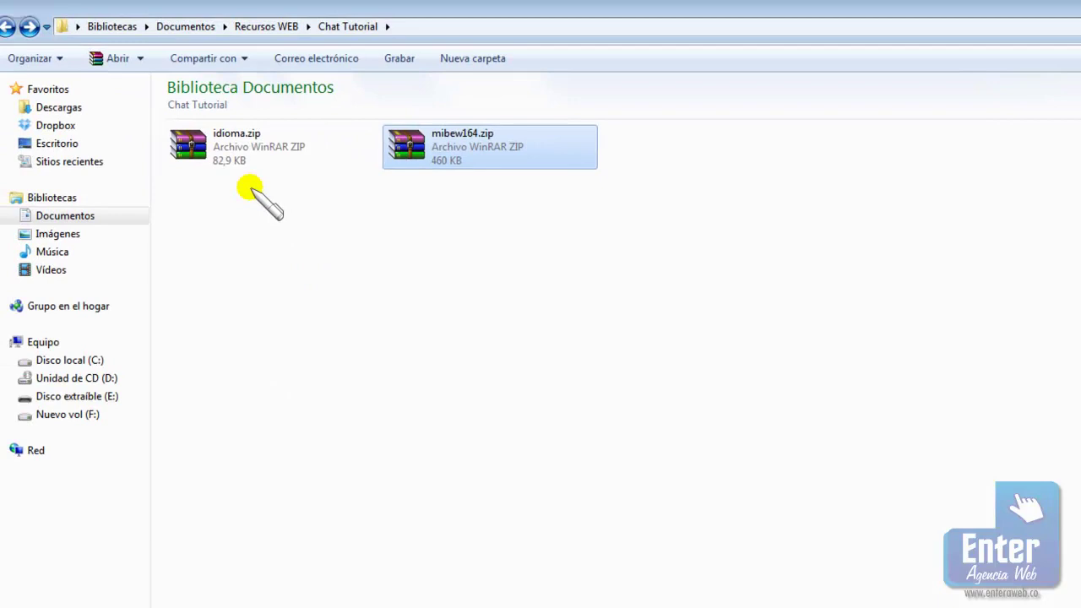
Drag mibew164.zip (471.127 bytes) from Explorer into the server's tuto folder to upload it
drag(425, 169, 430, 180)
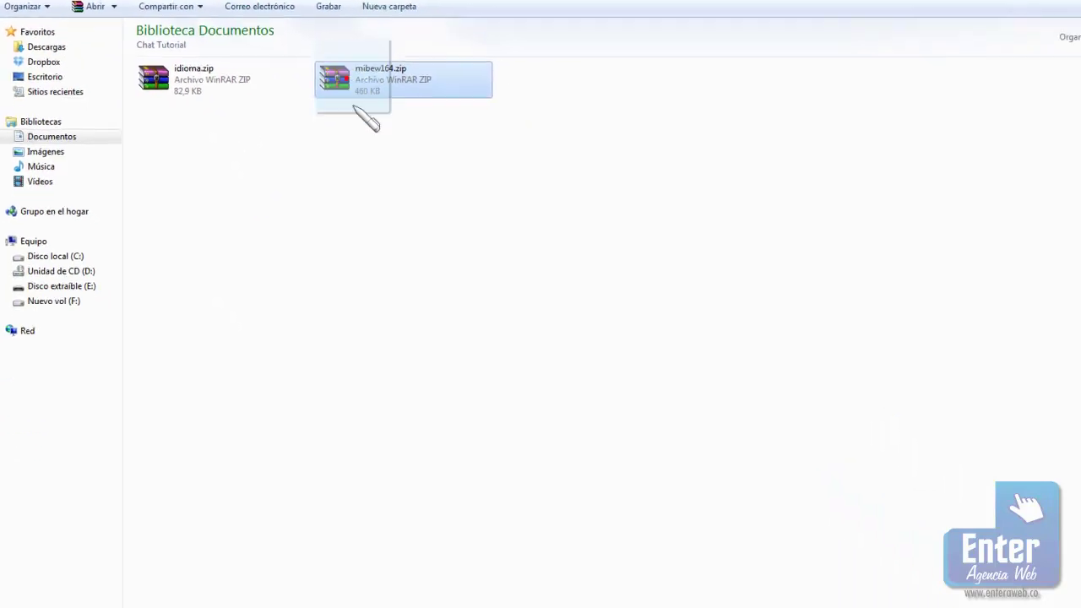
drag(354, 107, 539, 312)
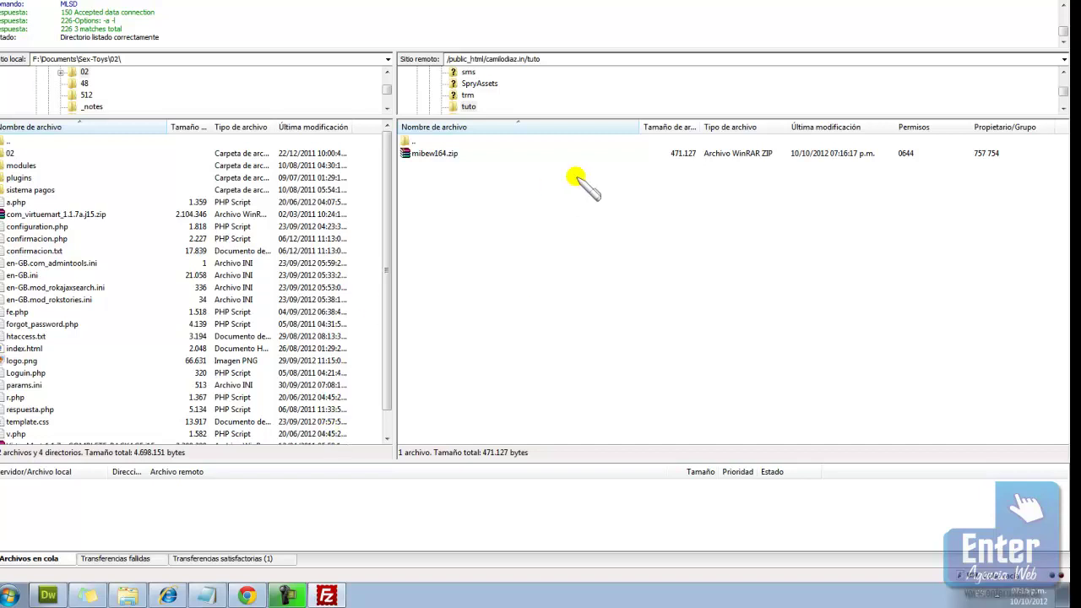
In cPanel File Manager, go to camilodiaz.in/tuto and extract mibew164.zip there
mouse_move(173, 598)
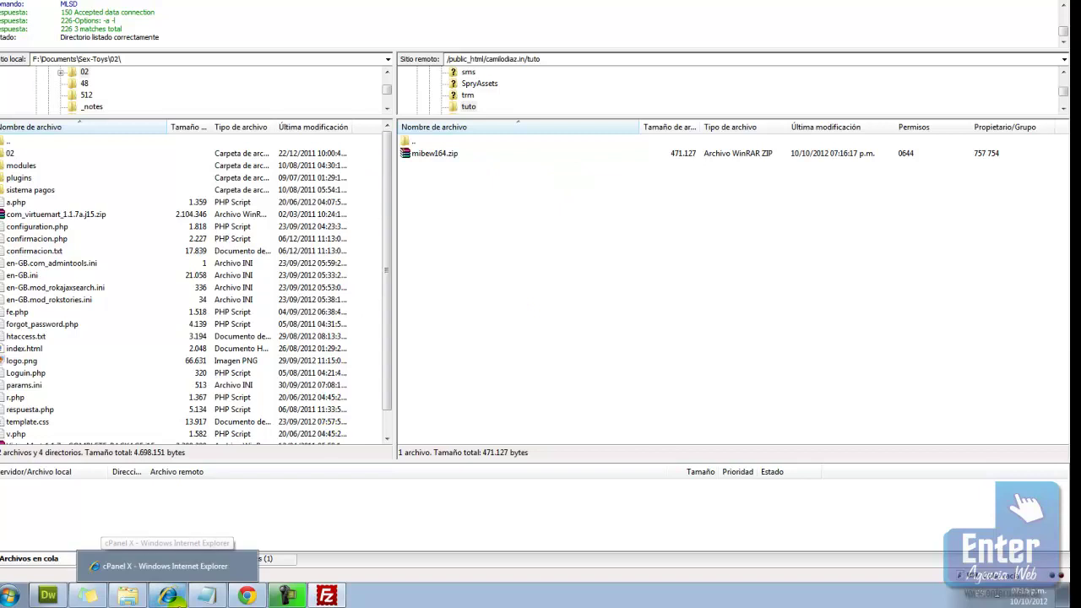
click(169, 566)
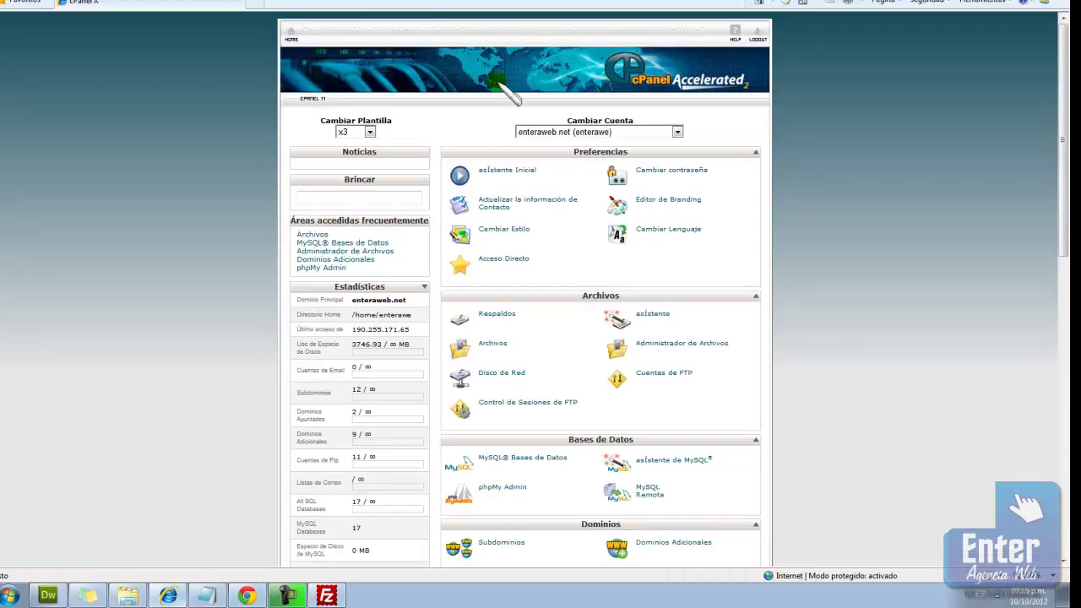
scroll(820, 363, down, 4)
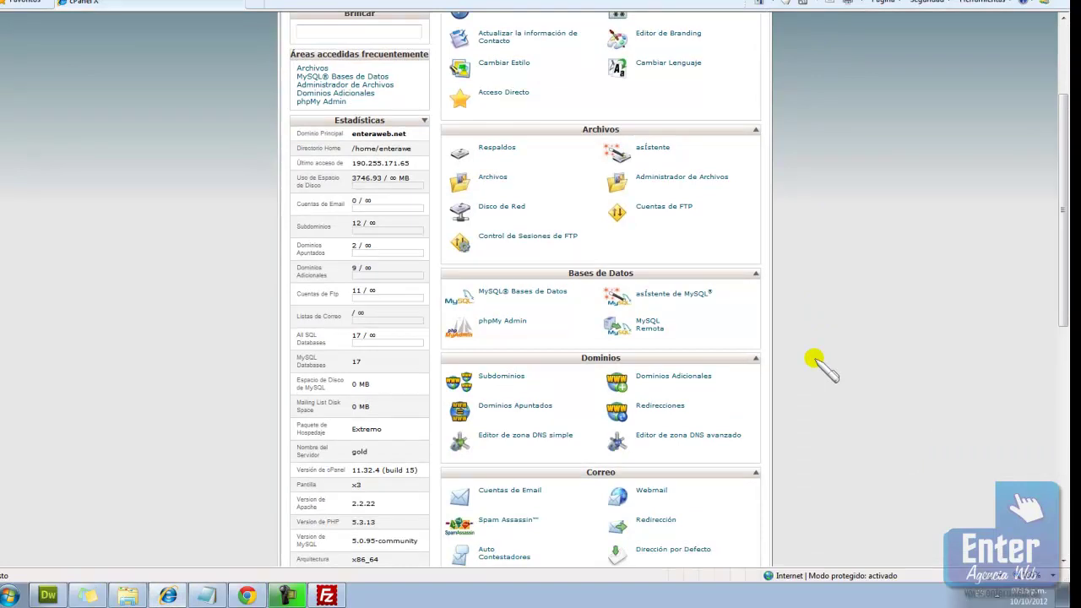
click(493, 178)
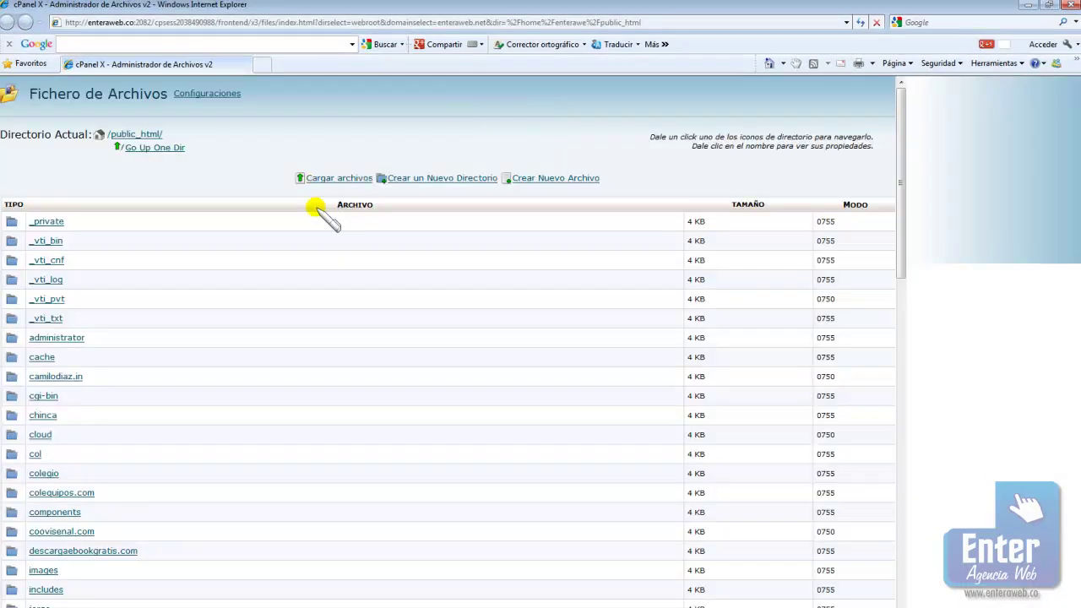
drag(12, 376, 11, 374)
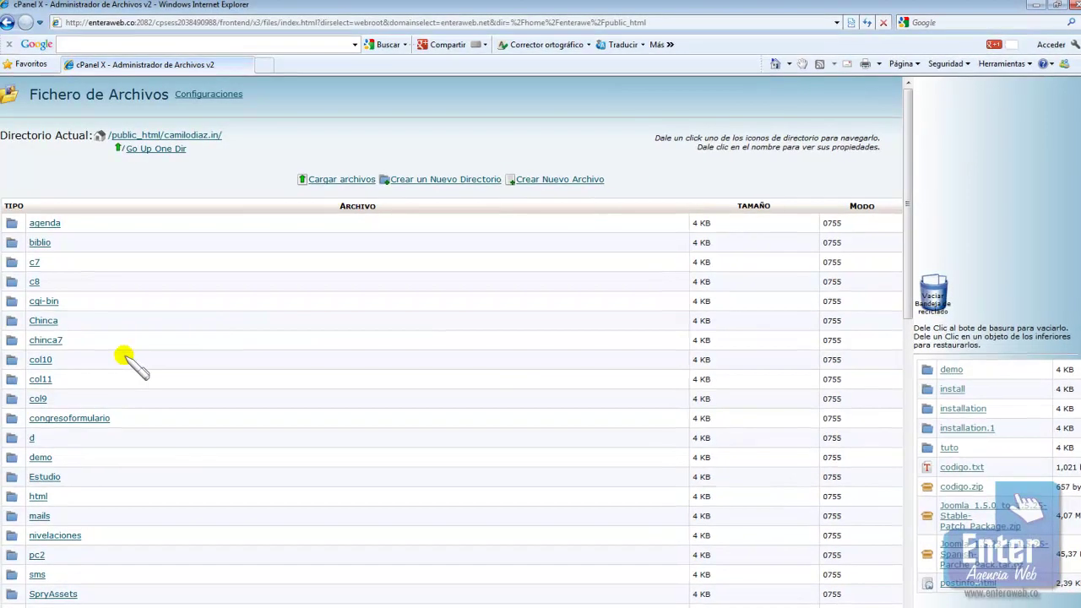
scroll(144, 409, down, 2)
click(12, 549)
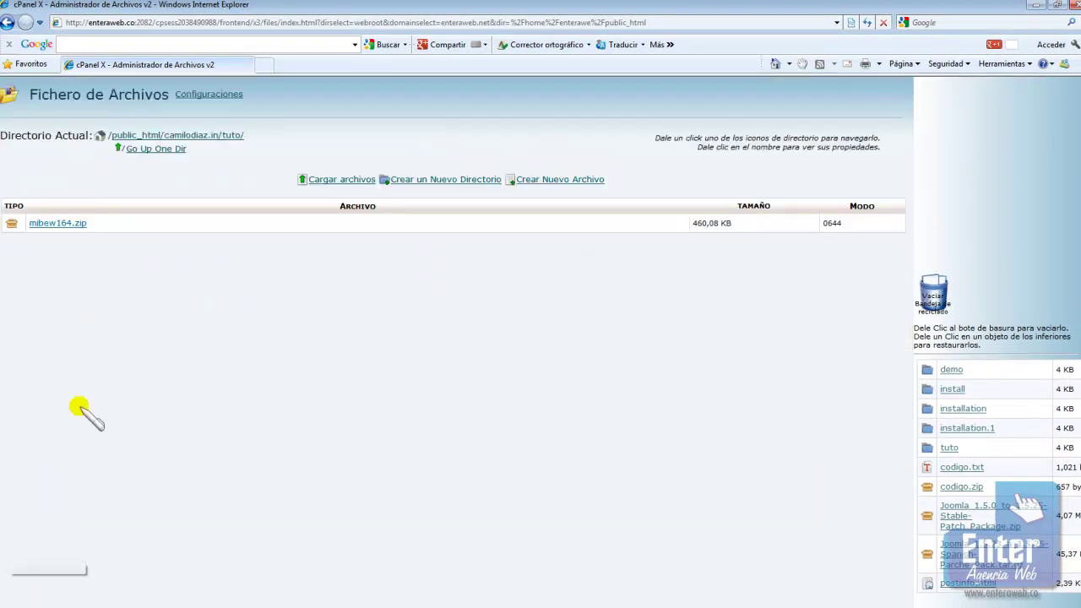
click(64, 223)
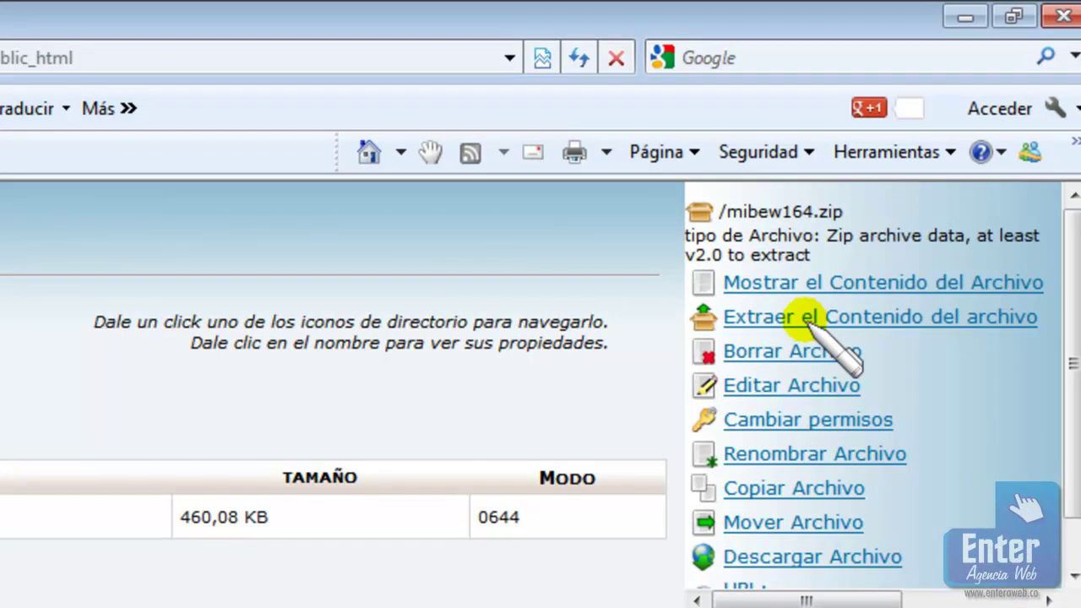
click(812, 320)
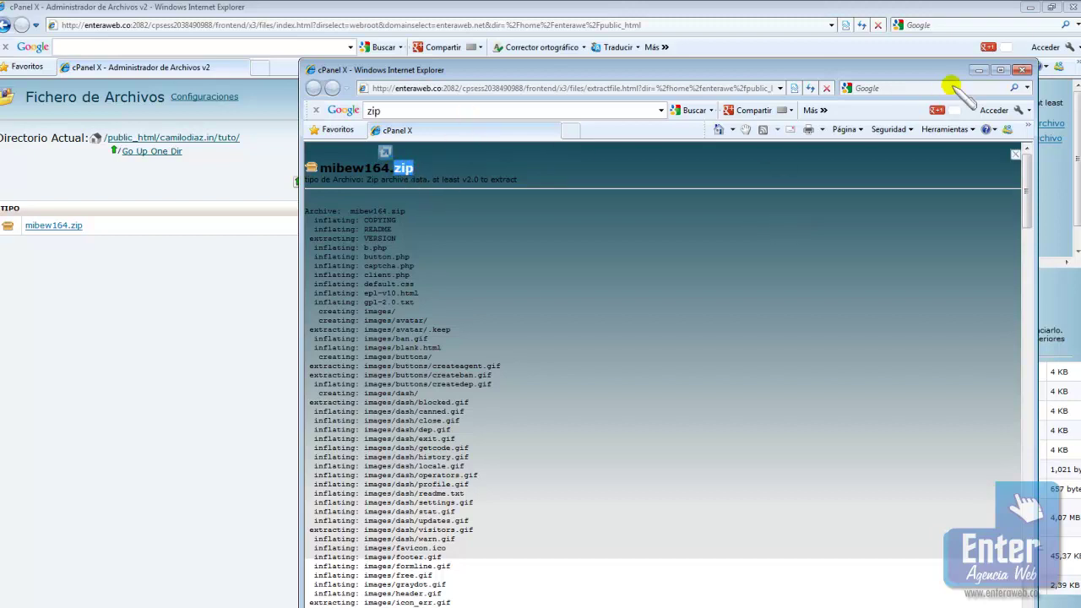
click(1021, 69)
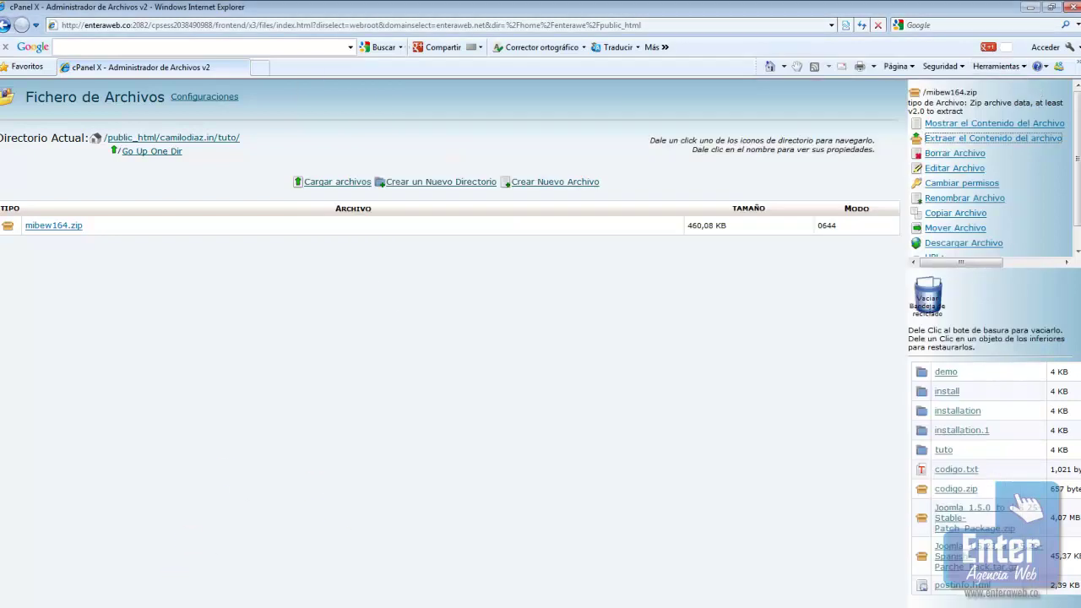
click(173, 604)
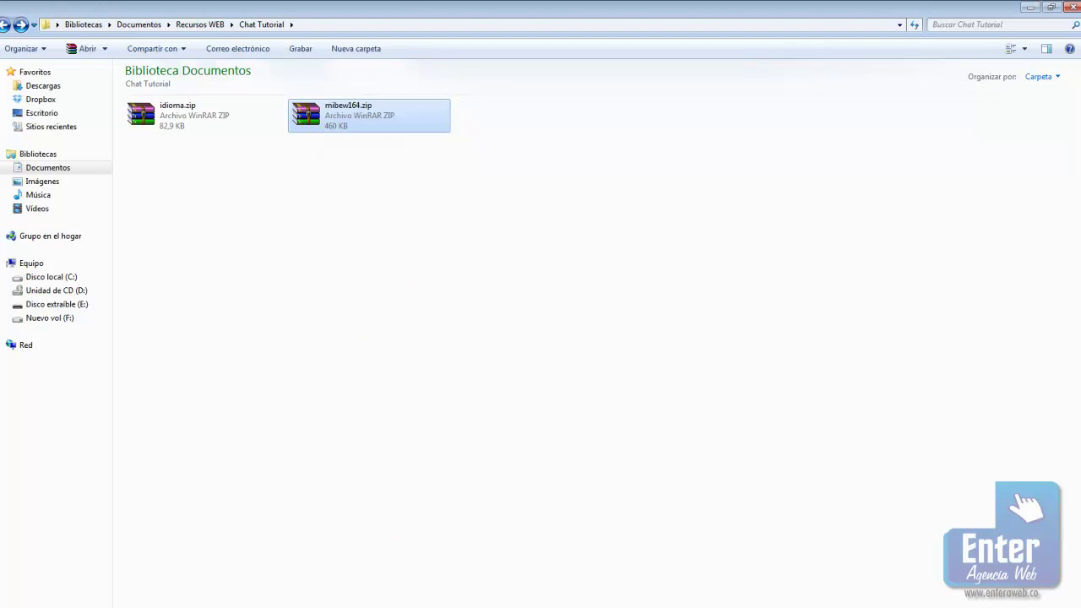
Refresh FileZilla's tuto listing and delete mibew164.zip from the server
key(alt+Tab)
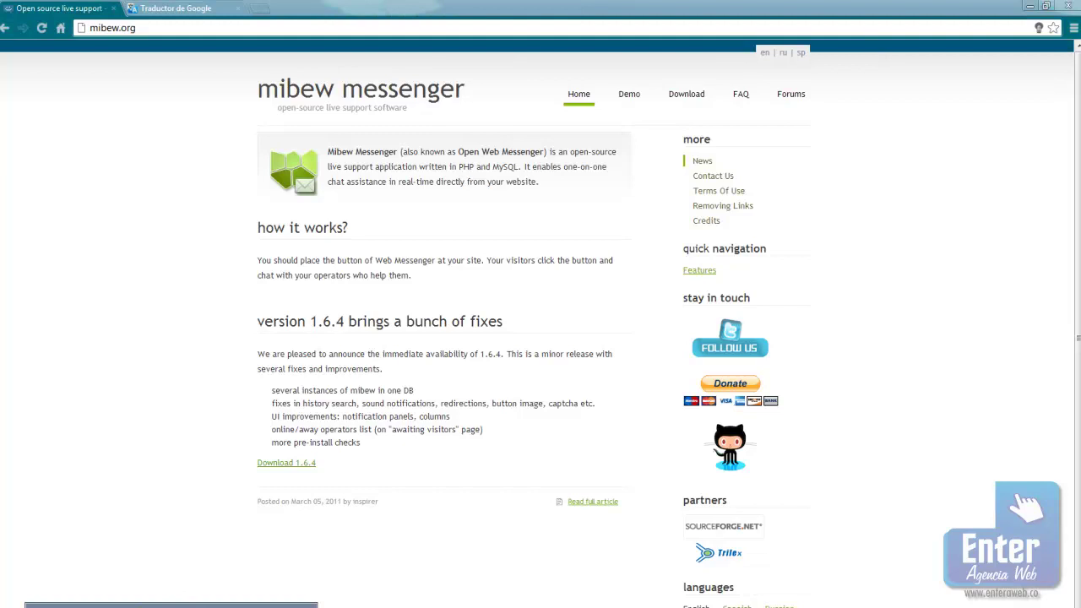
key(alt+Tab)
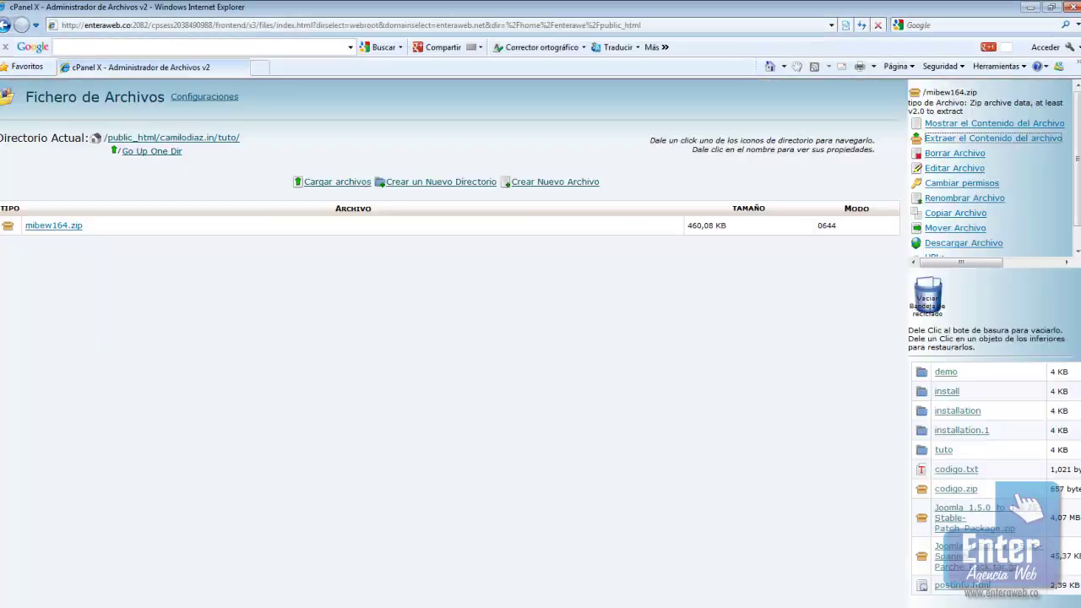
key(alt+Tab)
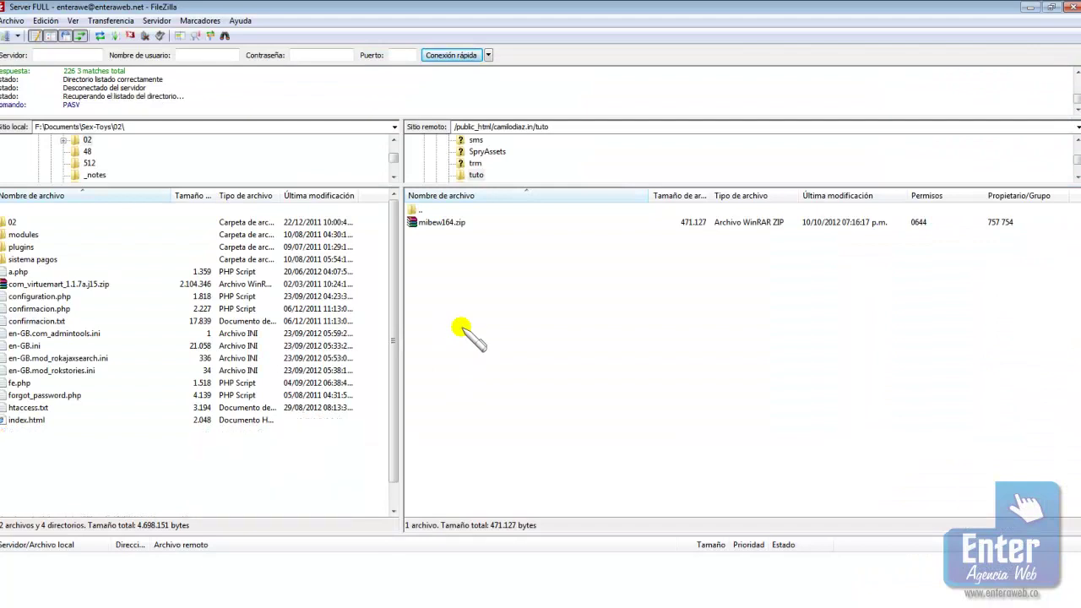
key(F5)
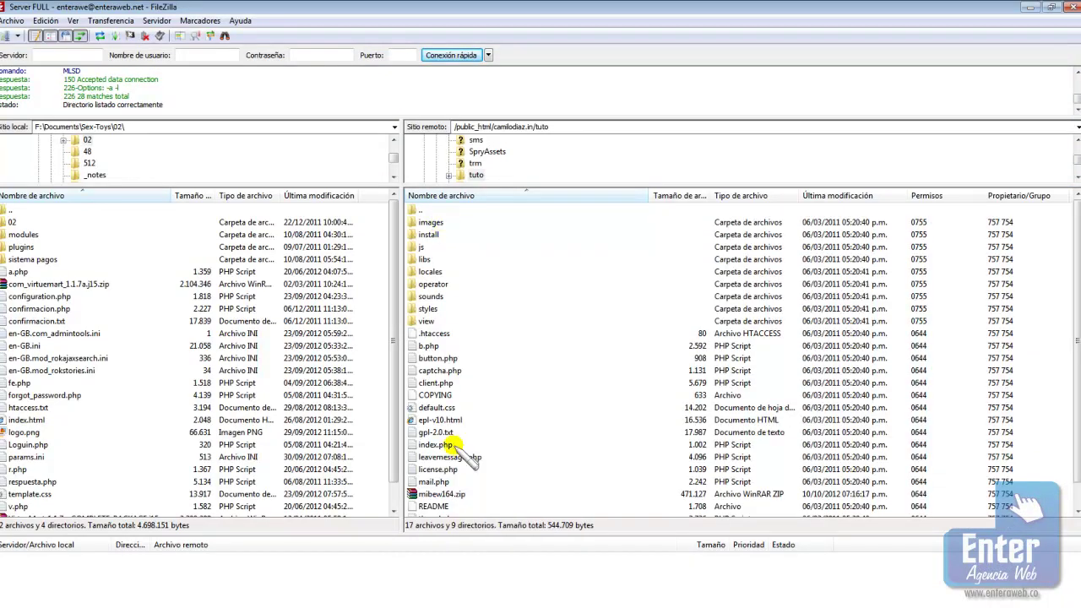
click(460, 497)
key(Delete)
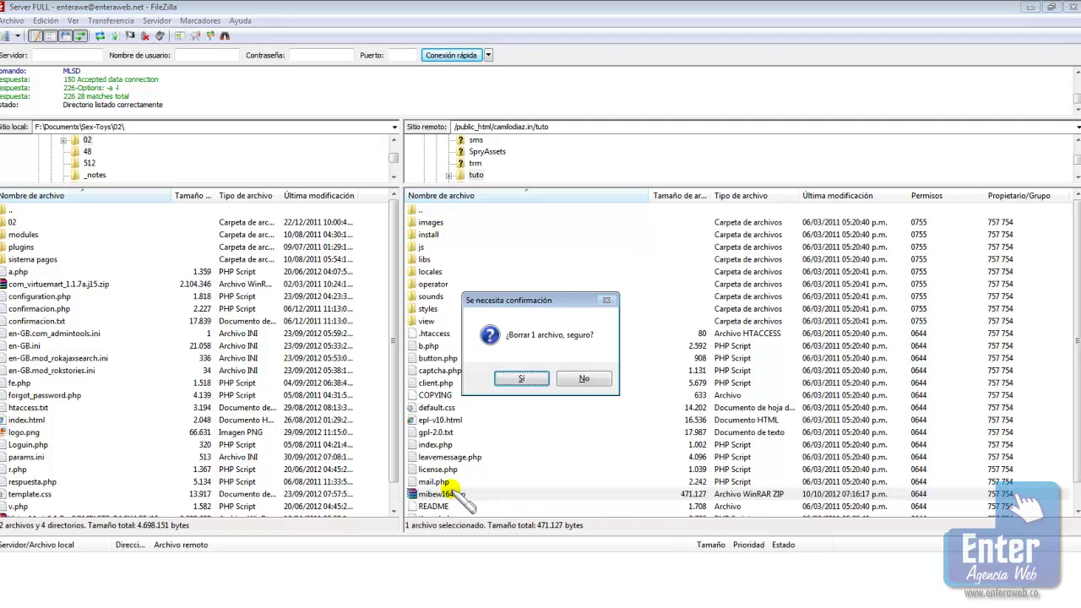
key(Return)
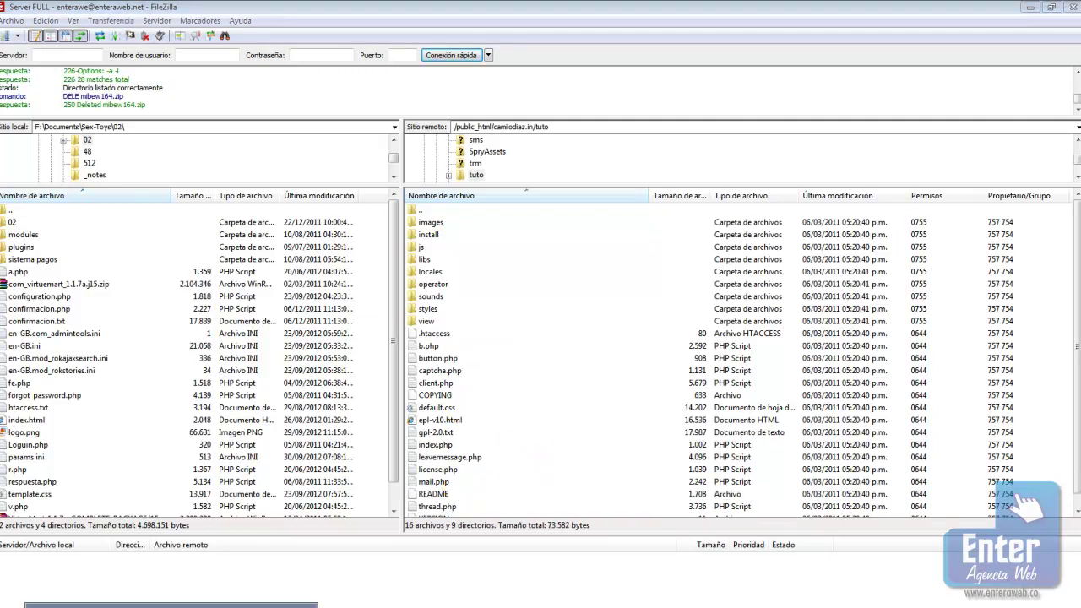
click(229, 605)
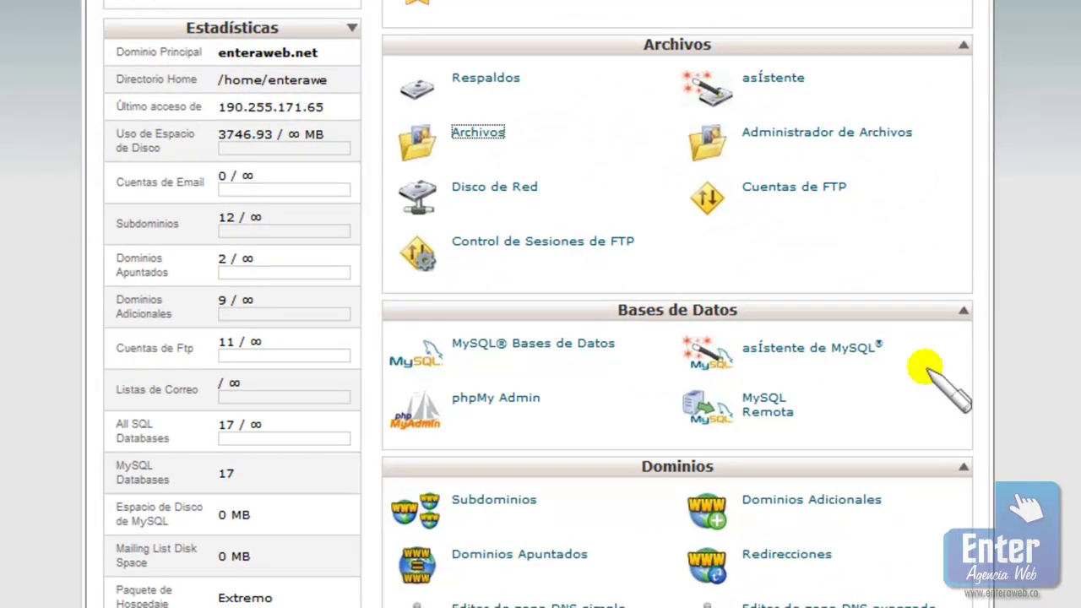
Create the MySQL database enterawe_tutorial by entering 'tutorial' as the new database name
click(502, 345)
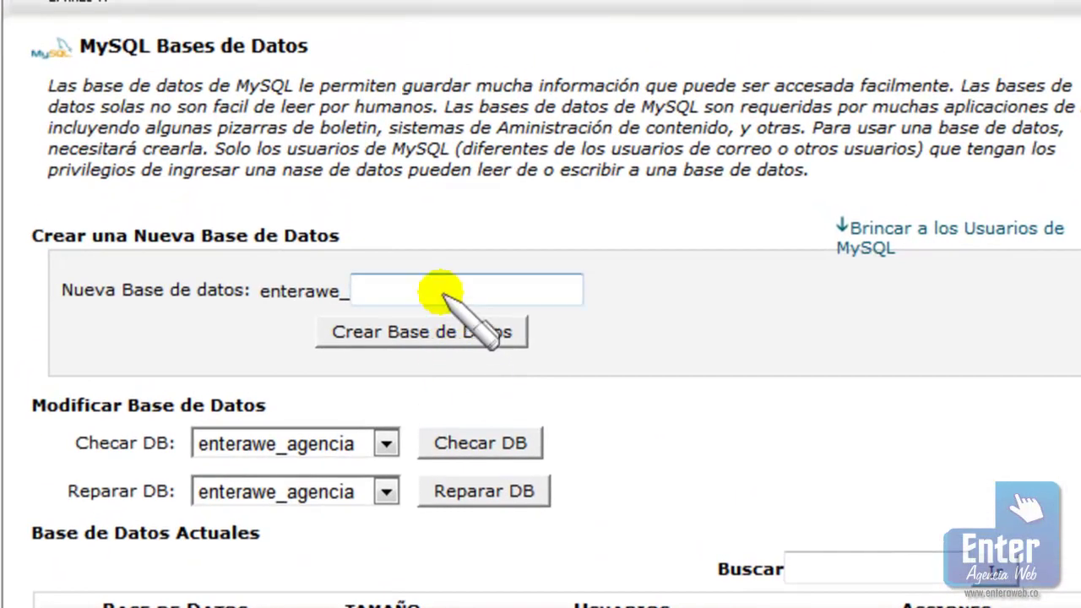
click(430, 224)
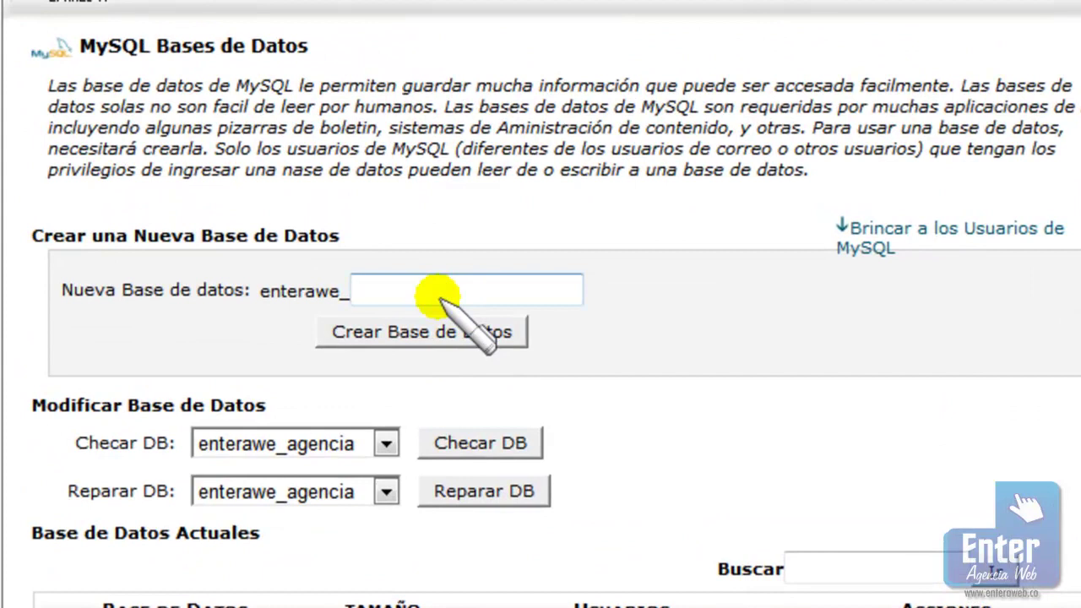
scroll(439, 295, up, 3)
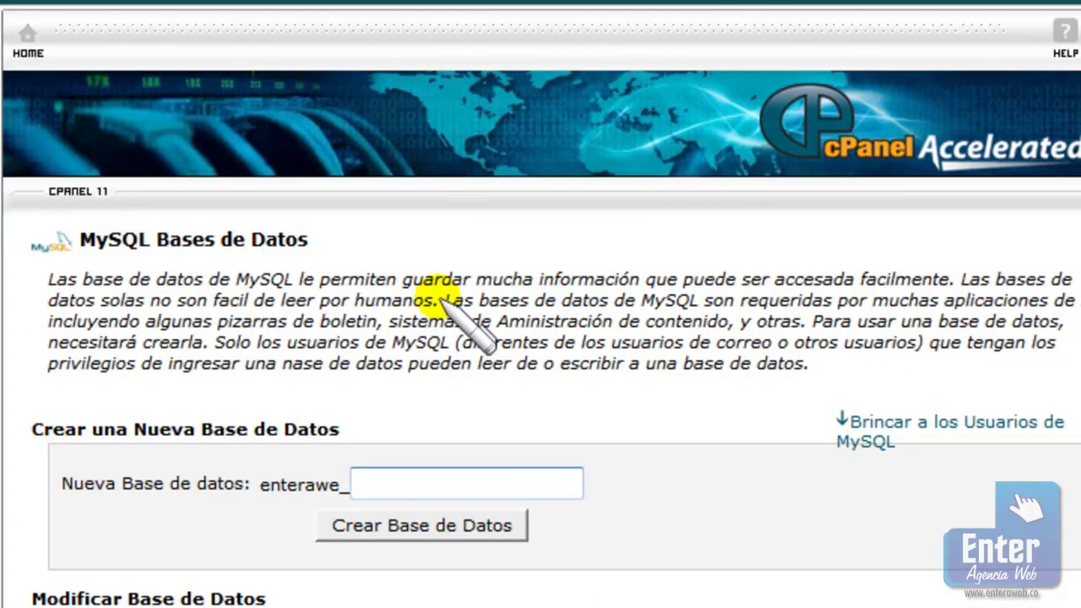
text(tutorial)
click(413, 524)
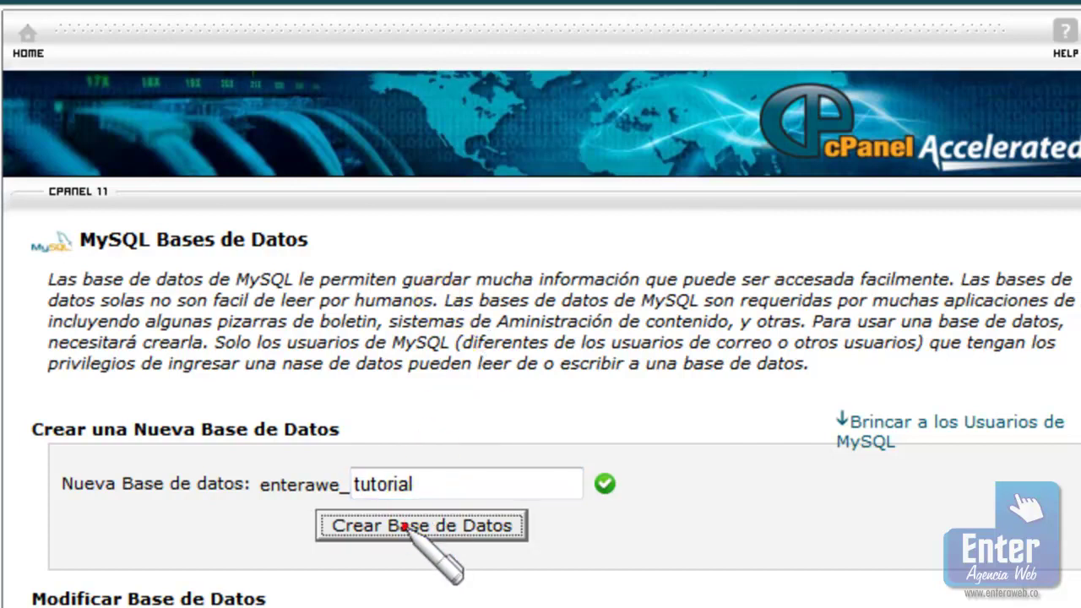
click(569, 381)
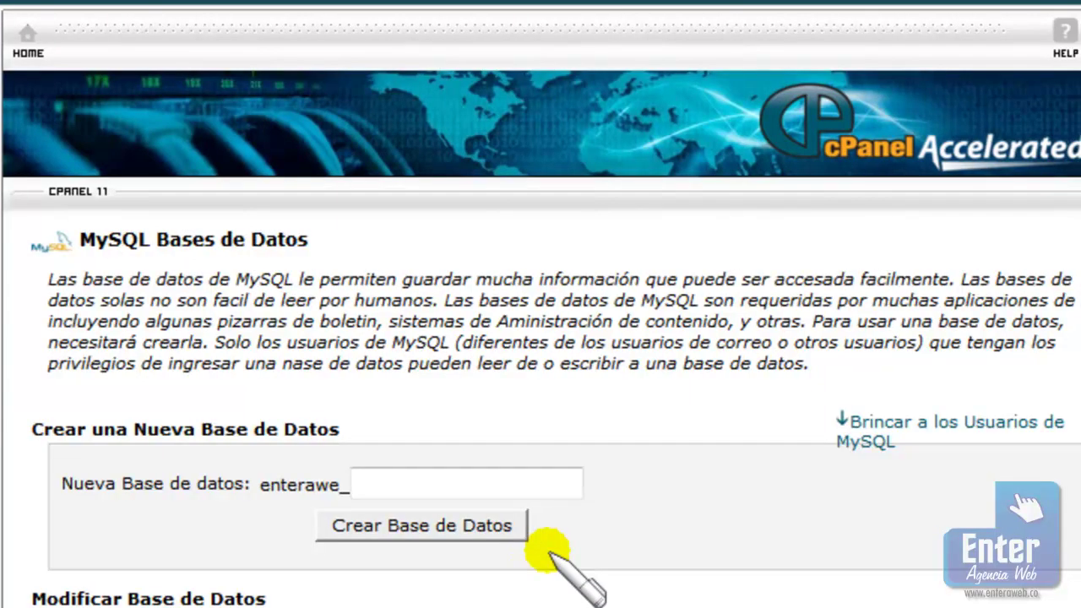
scroll(550, 549, down, 15)
Enter the user name tuto and a password in both password fields
click(376, 216)
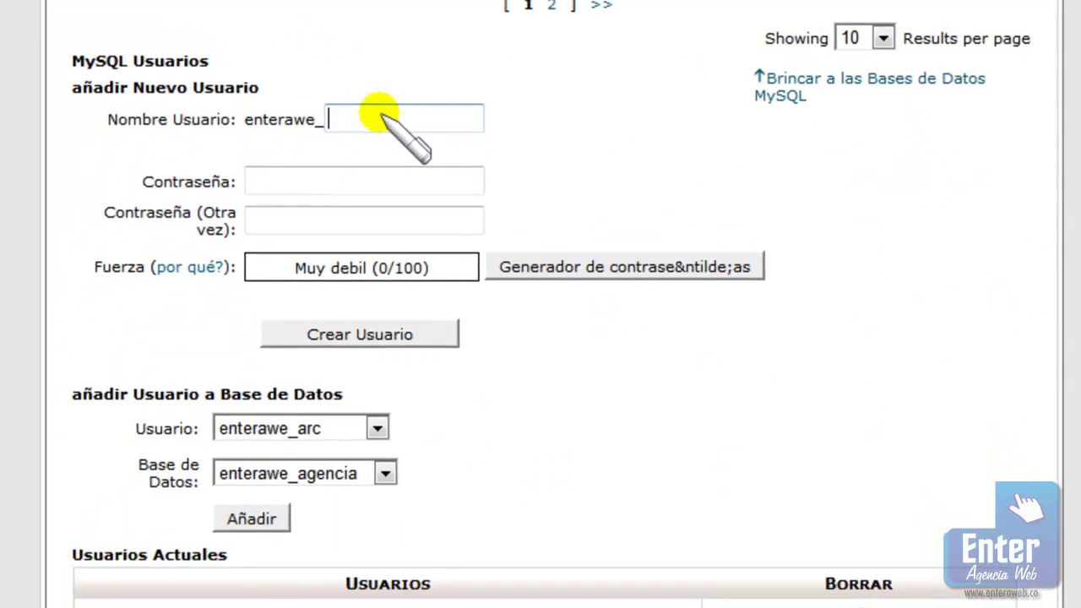
text(tuto)
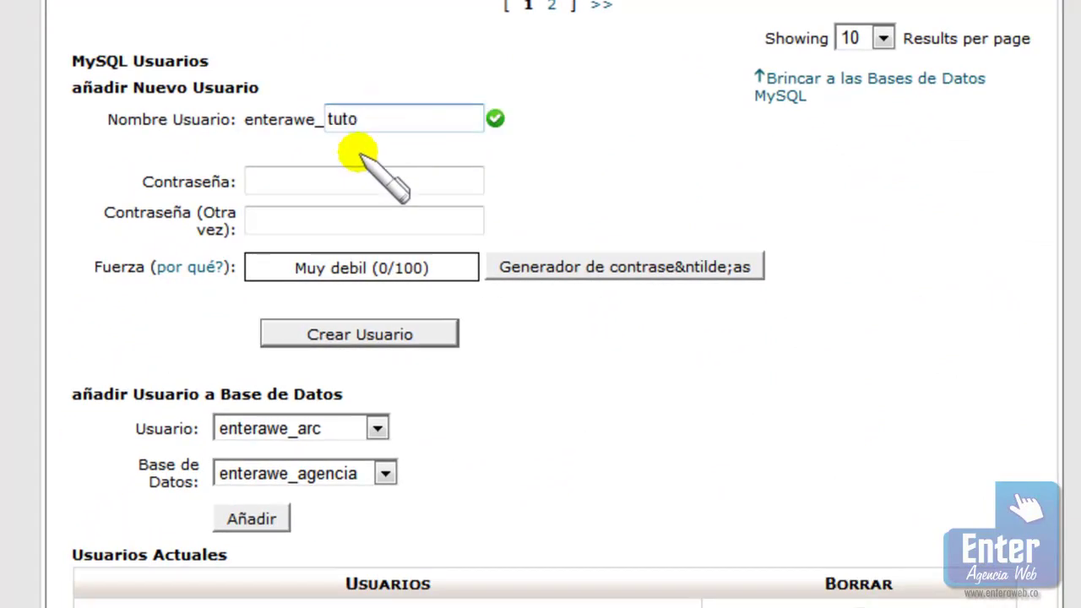
click(345, 185)
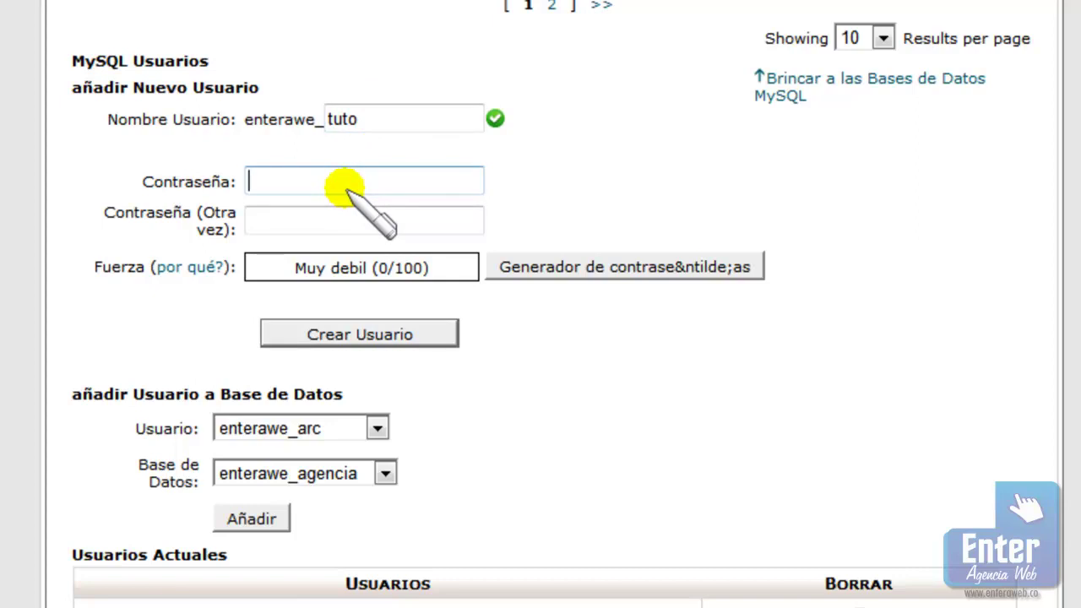
text(******)
click(345, 211)
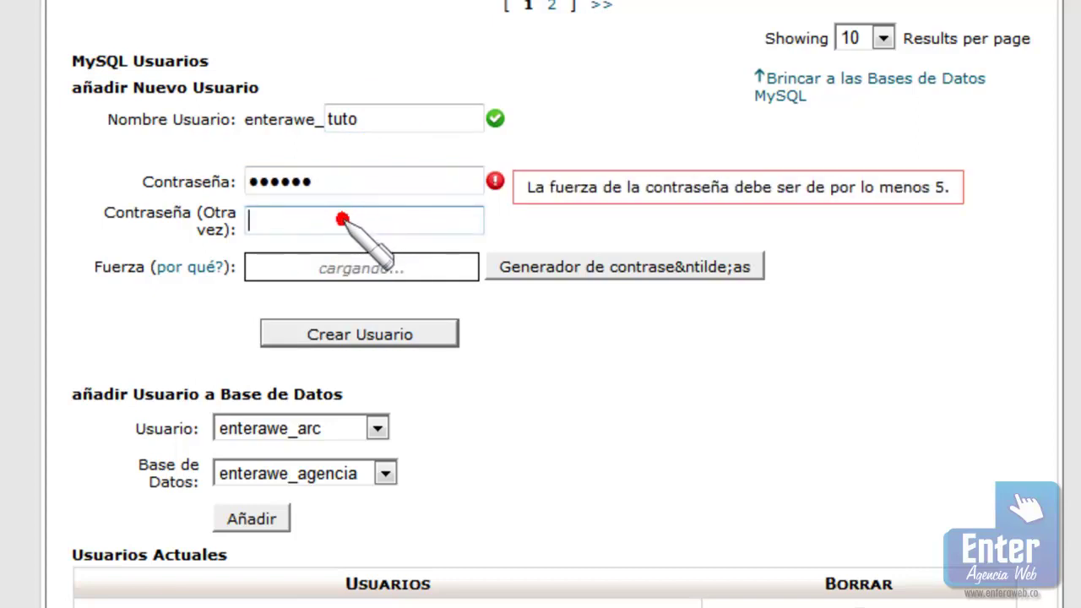
text(**)
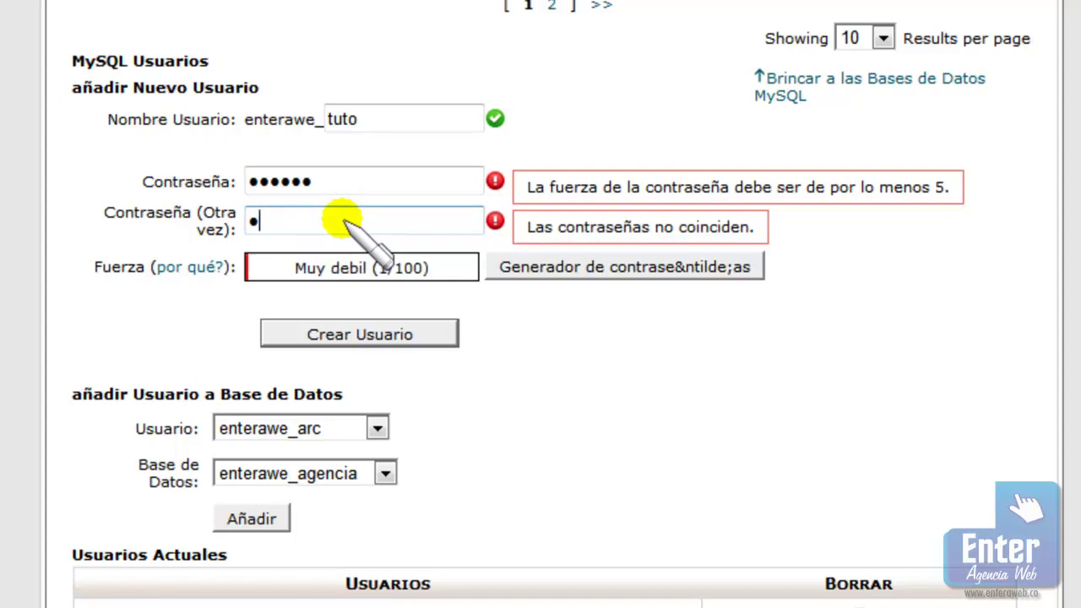
text(*****)
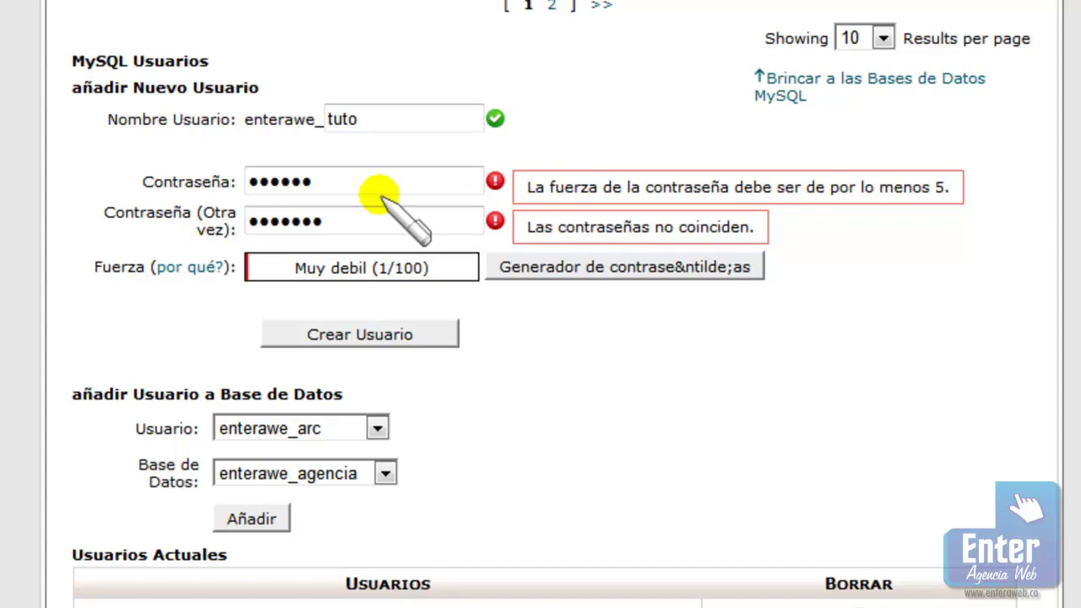
Retype both password entries and submit, dismissing the resulting password strength error
click(425, 181)
click(427, 181)
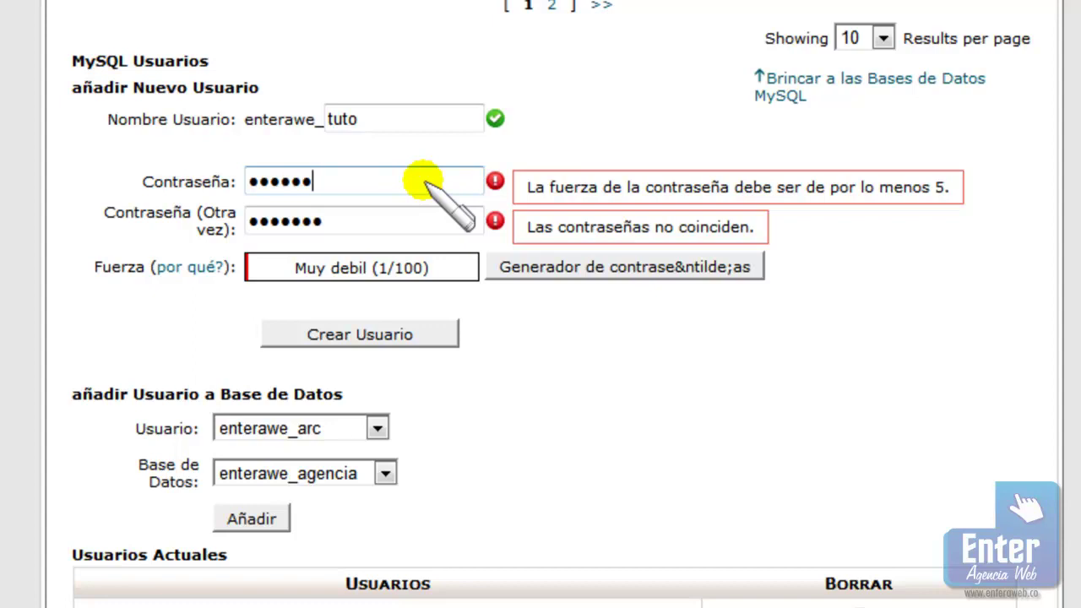
click(422, 181)
double_click(422, 180)
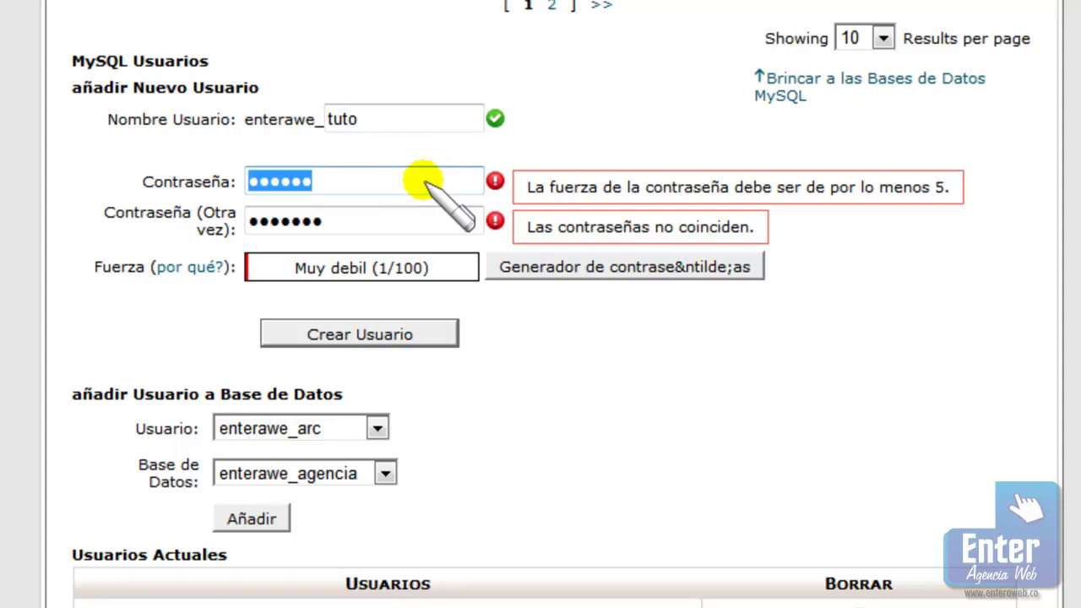
text(12345)
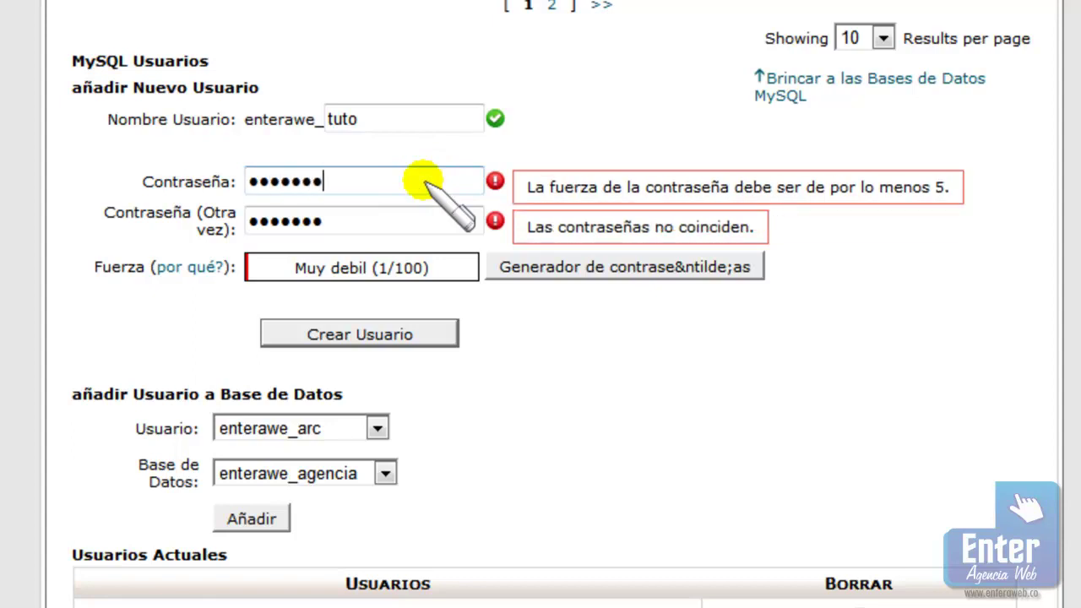
text(9)
drag(398, 222, 205, 229)
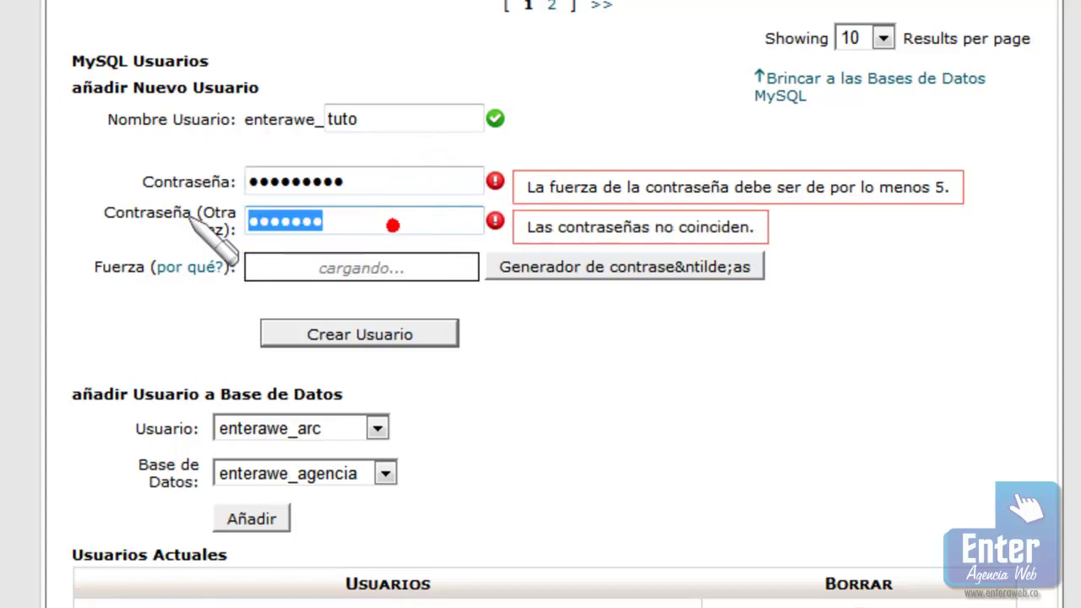
text(123)
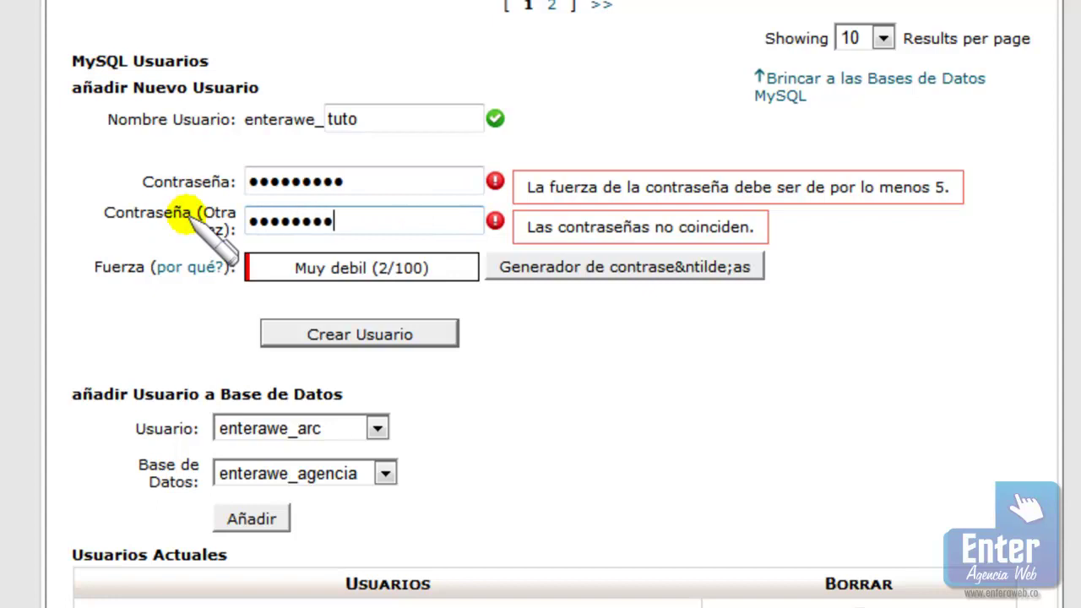
text(9)
click(664, 428)
click(379, 175)
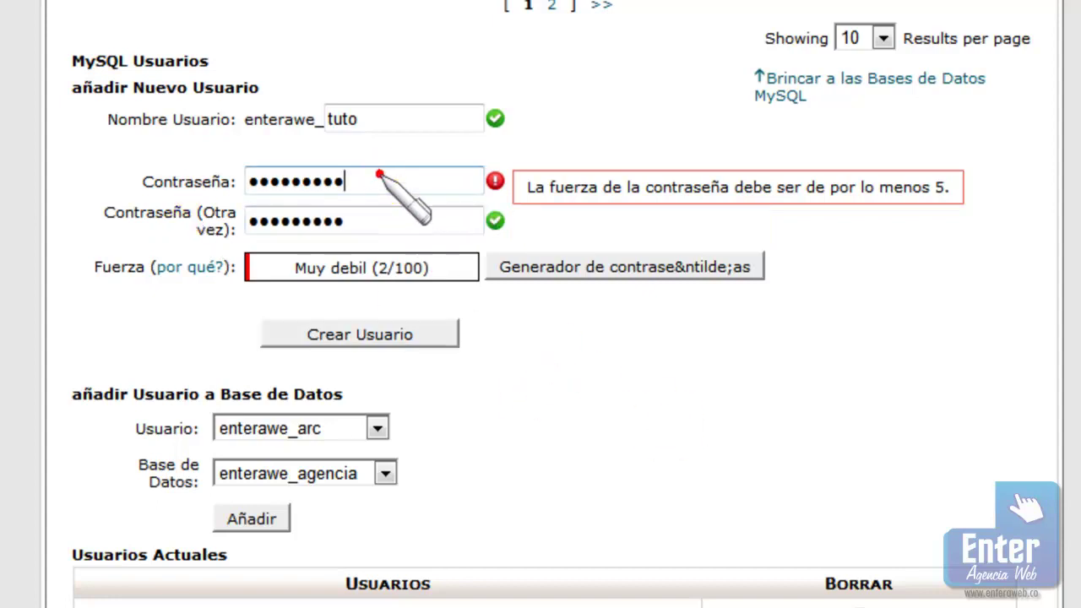
click(380, 176)
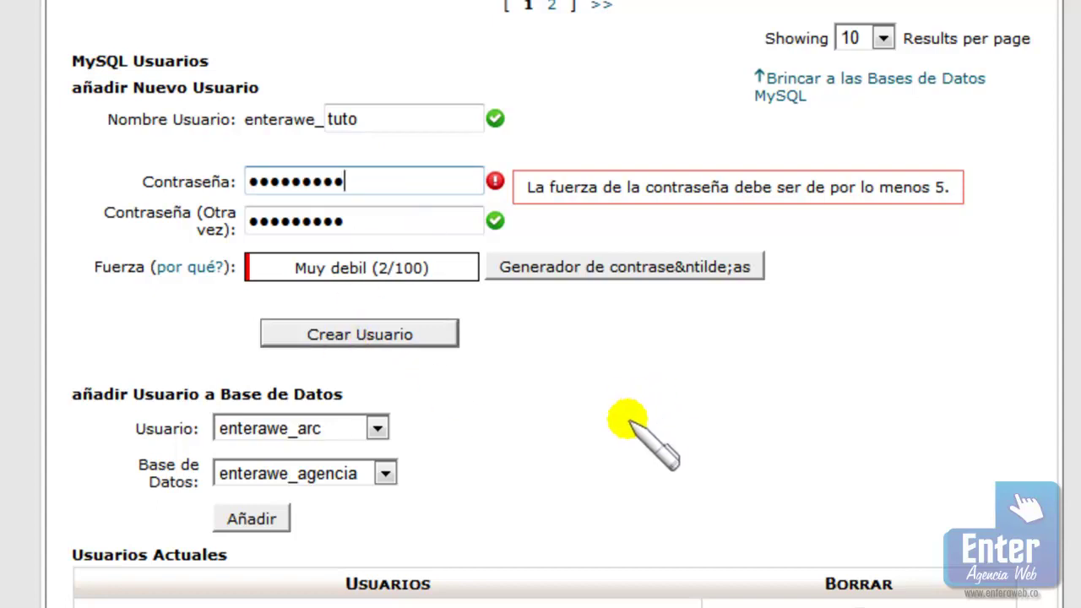
click(384, 334)
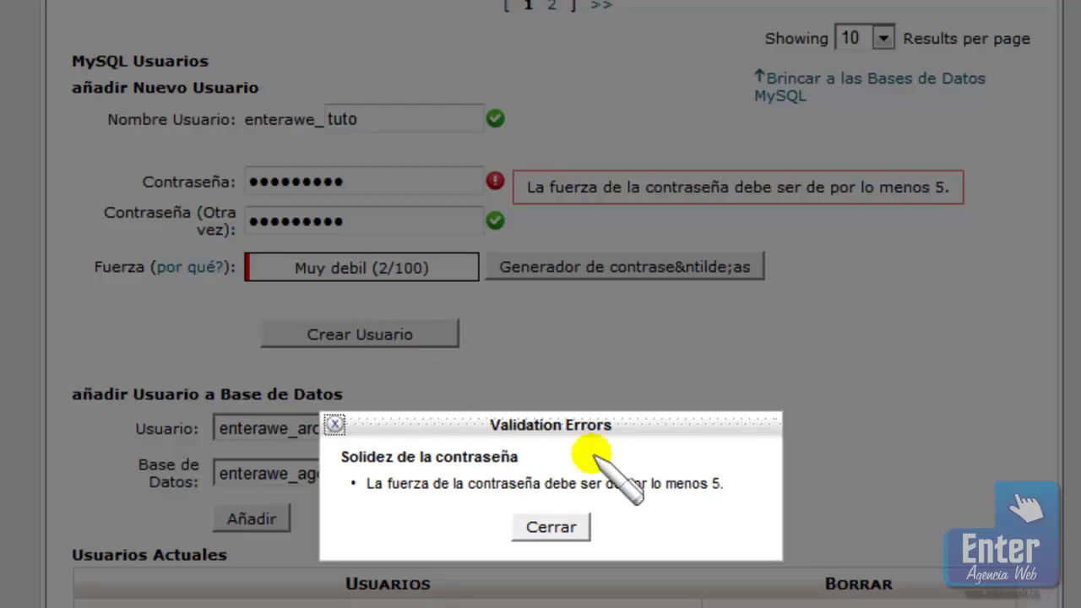
click(550, 526)
Replace both entries with a stronger matching password and create the user enterawe_tuto
drag(380, 186, 221, 179)
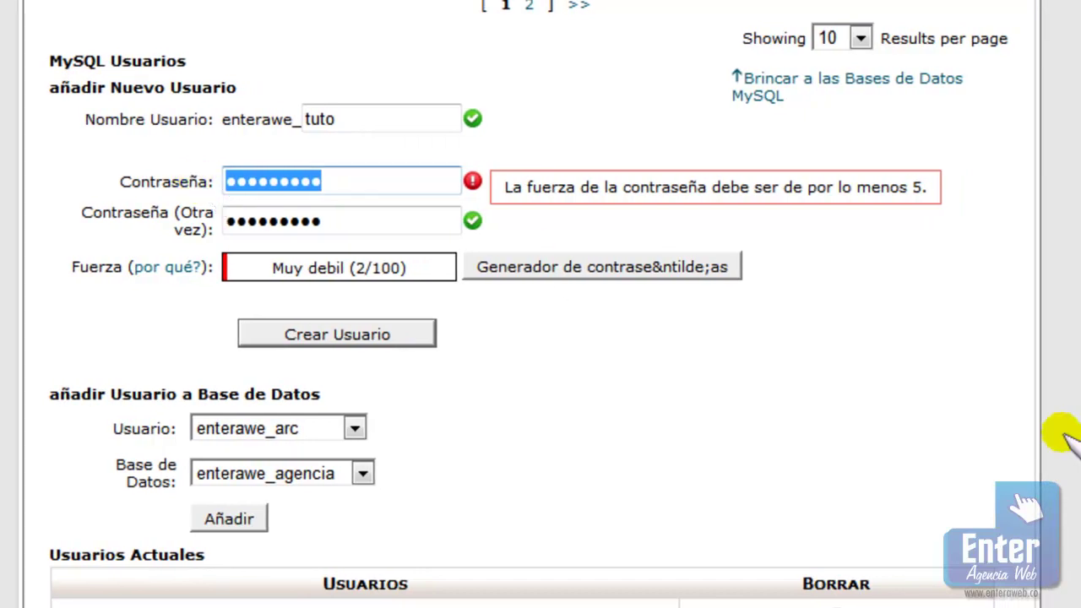
text(123456789)
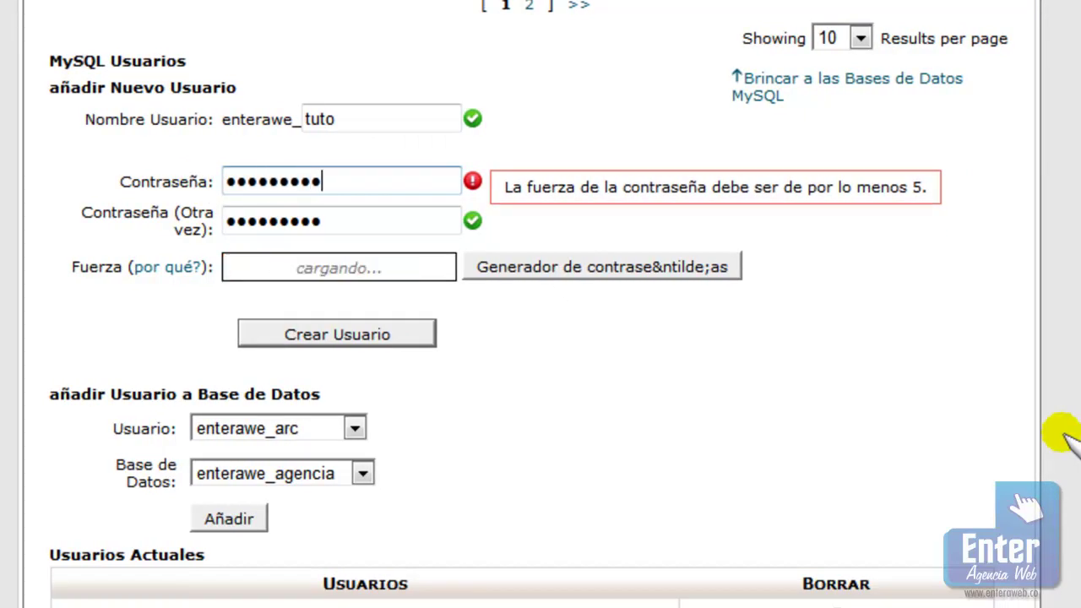
key(Tab)
key(ctrl+a)
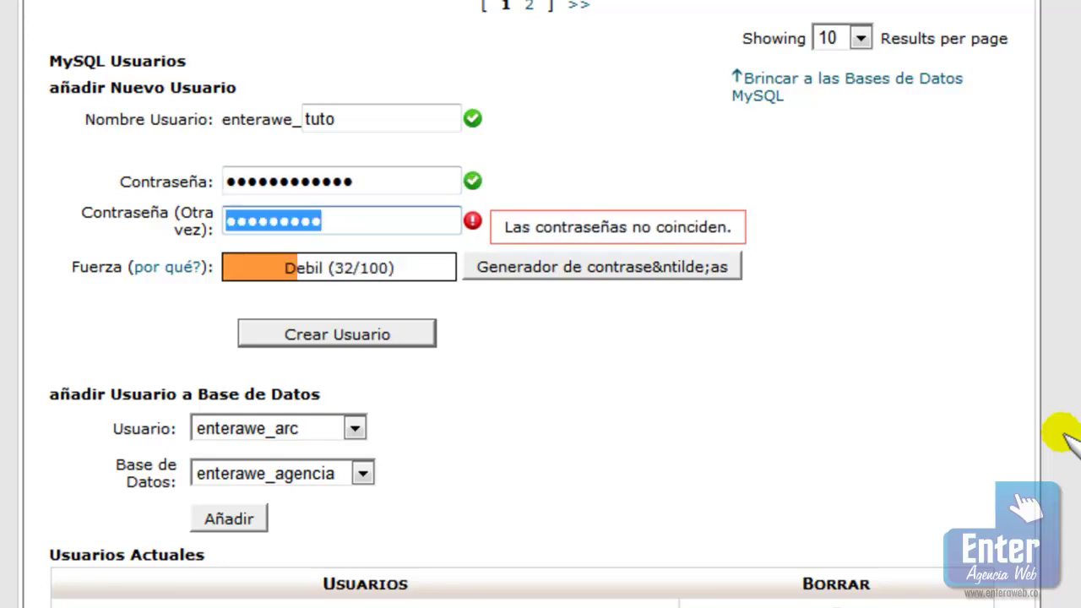
text(12)
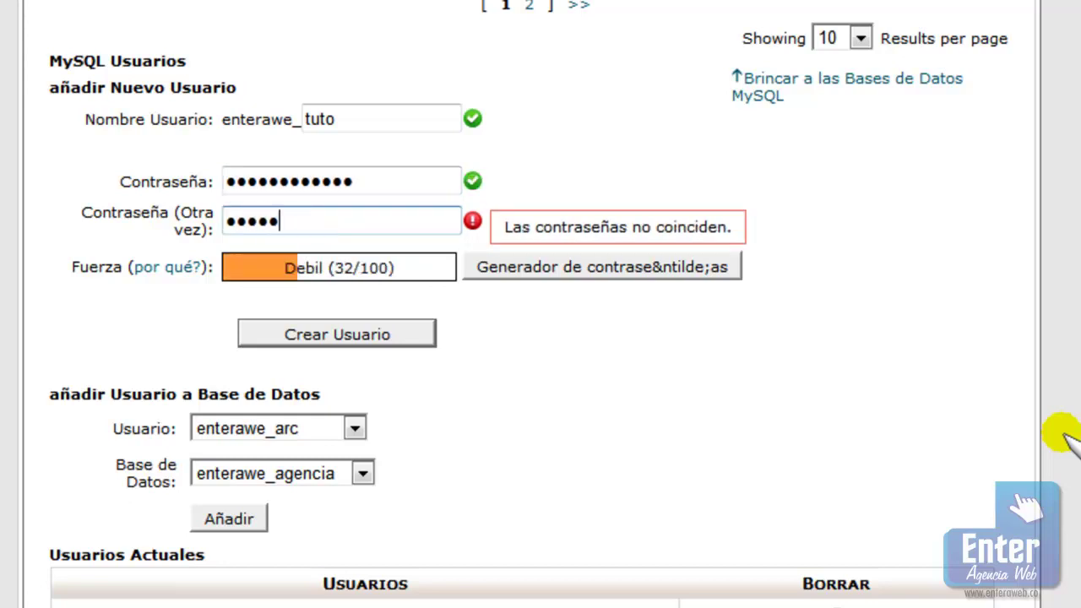
text(3)
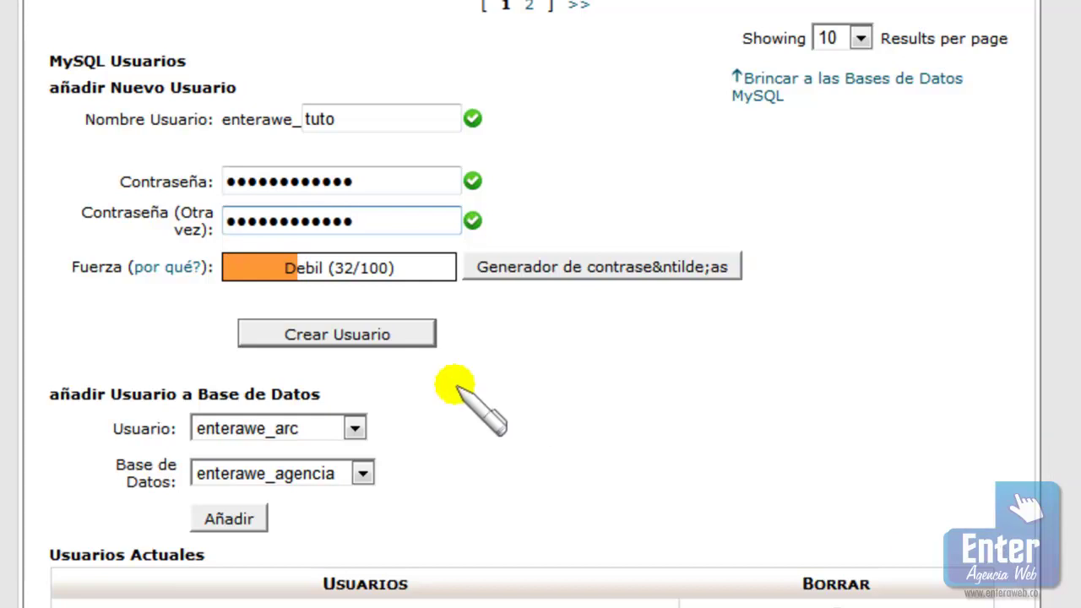
click(358, 335)
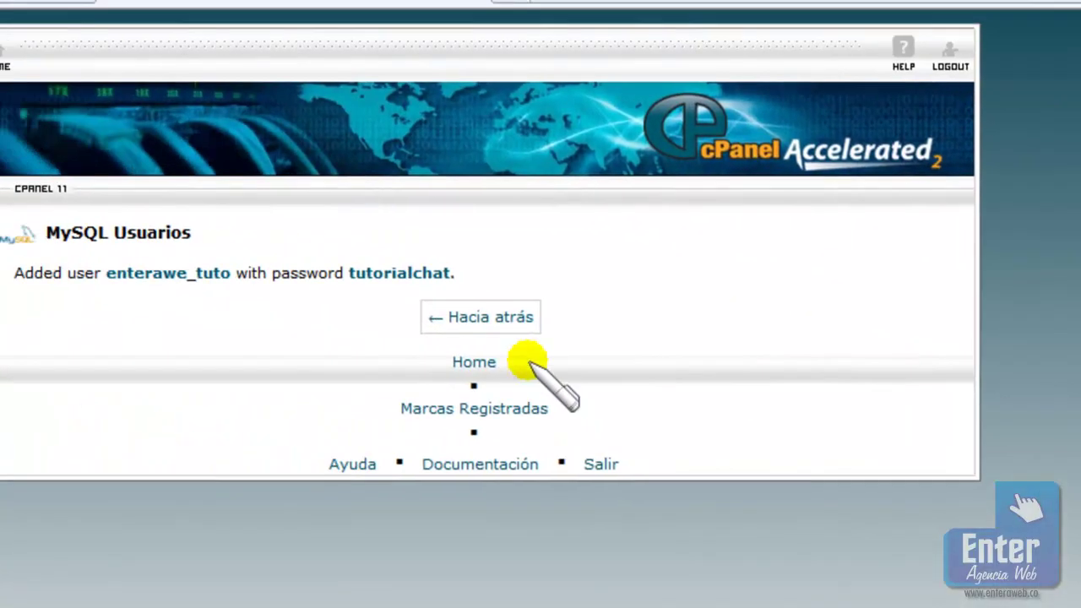
Pair user enterawe_tuto with database enterawe_tutorial in the add-user-to-database form and submit it
click(471, 306)
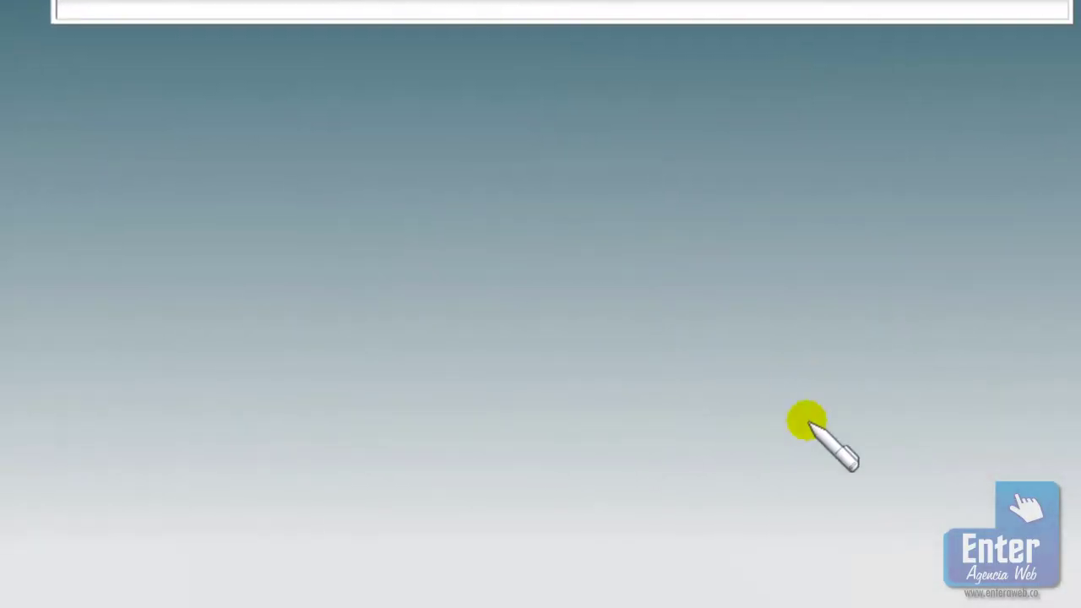
scroll(812, 388, down, 8)
scroll(810, 431, down, 5)
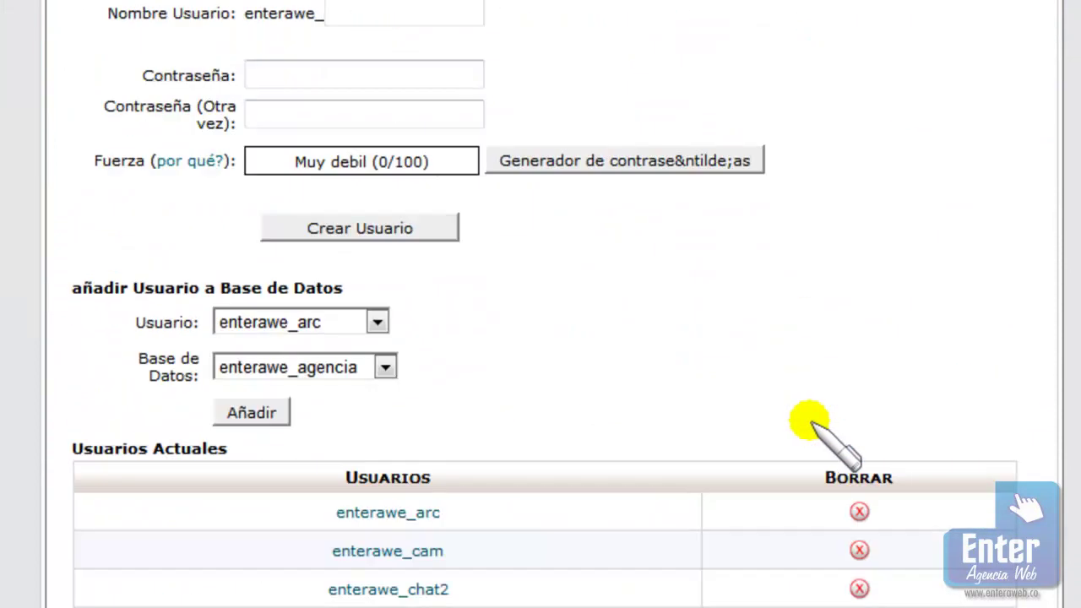
click(274, 321)
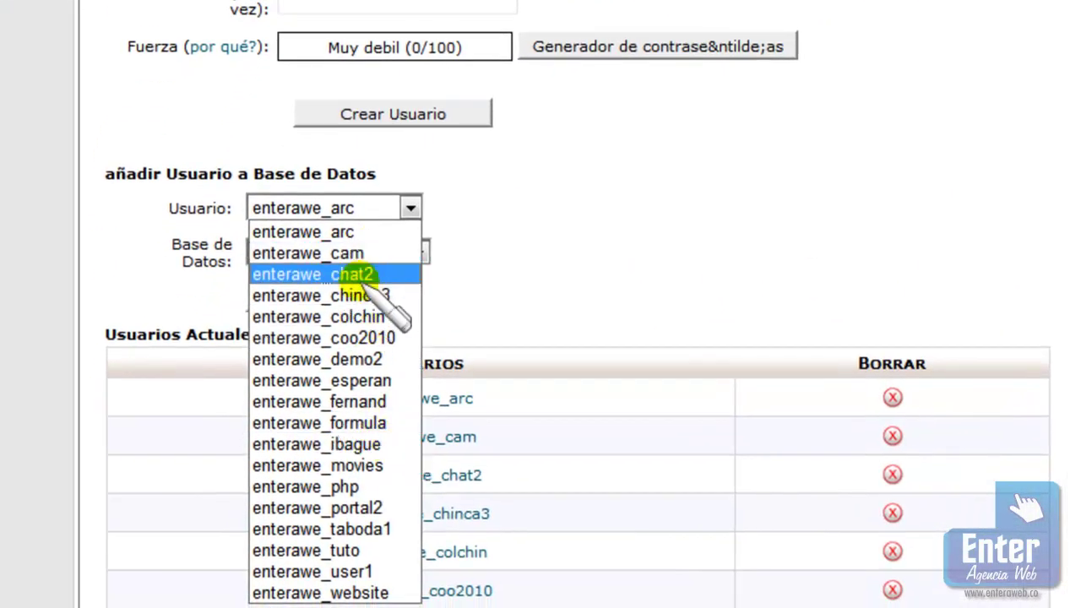
click(358, 553)
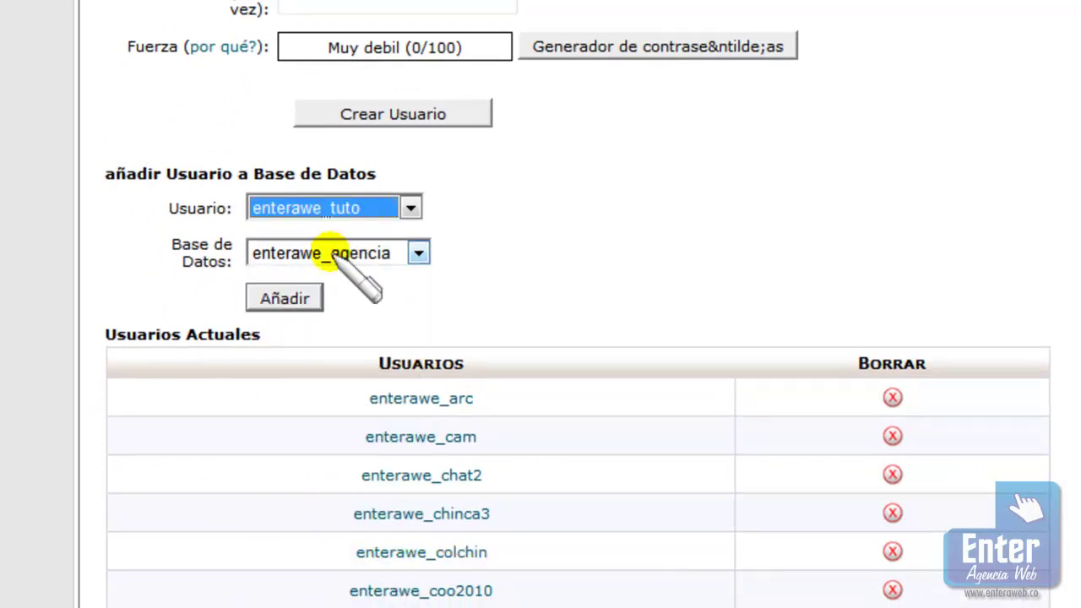
click(410, 253)
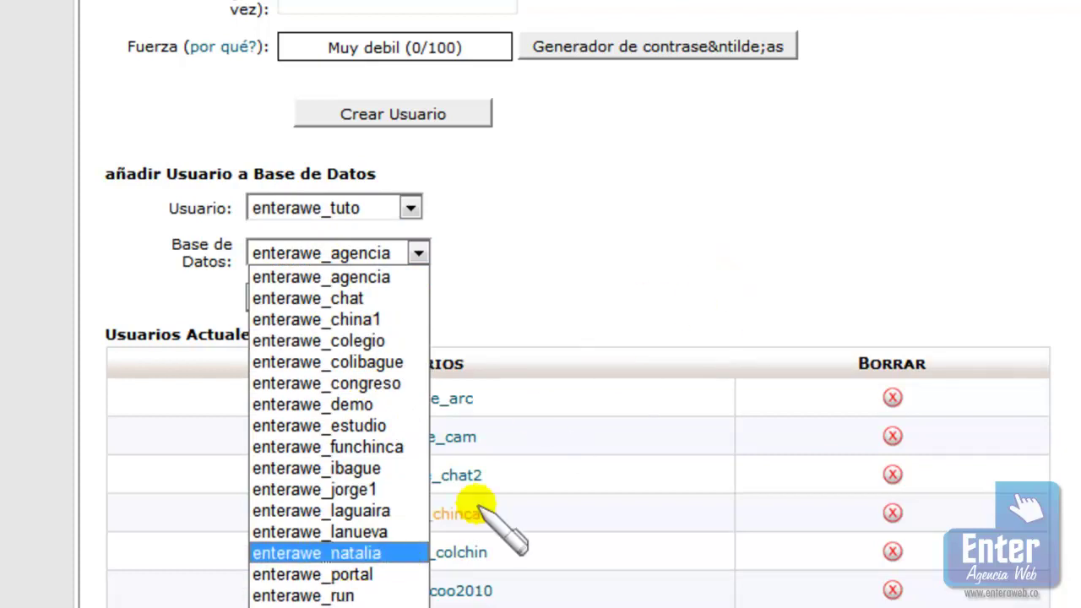
click(338, 604)
click(530, 241)
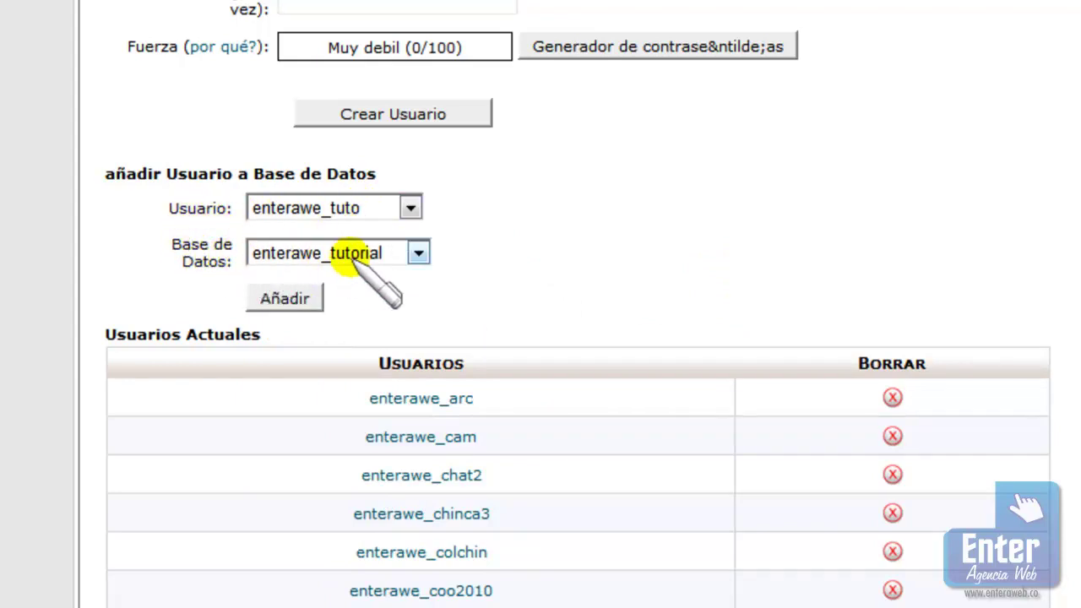
click(287, 300)
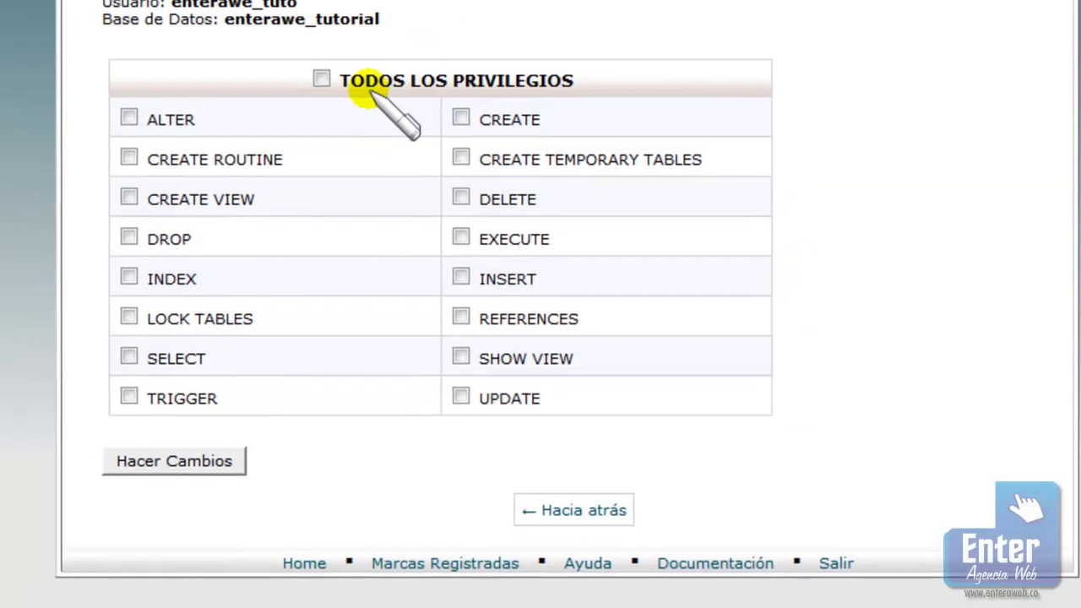
Grant TODOS LOS PRIVILEGIOS, save the privilege changes, and go back
click(349, 59)
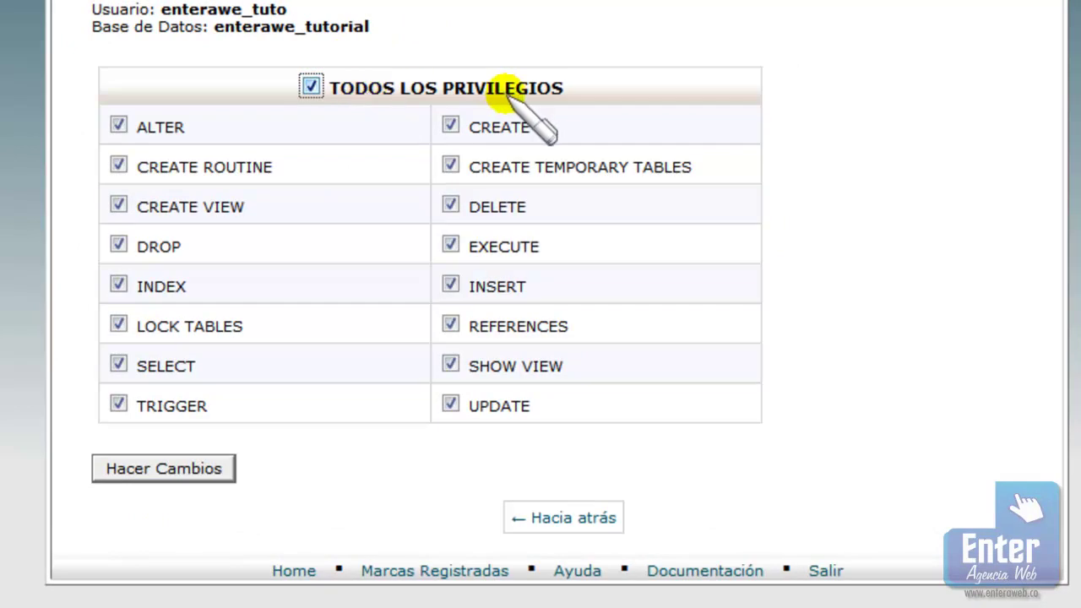
click(154, 469)
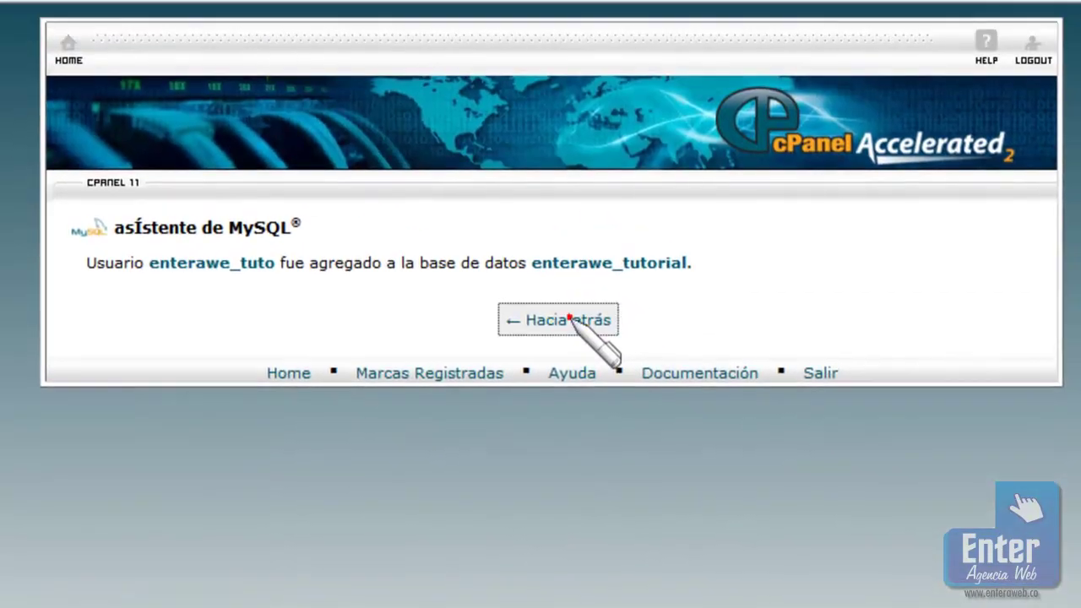
click(591, 48)
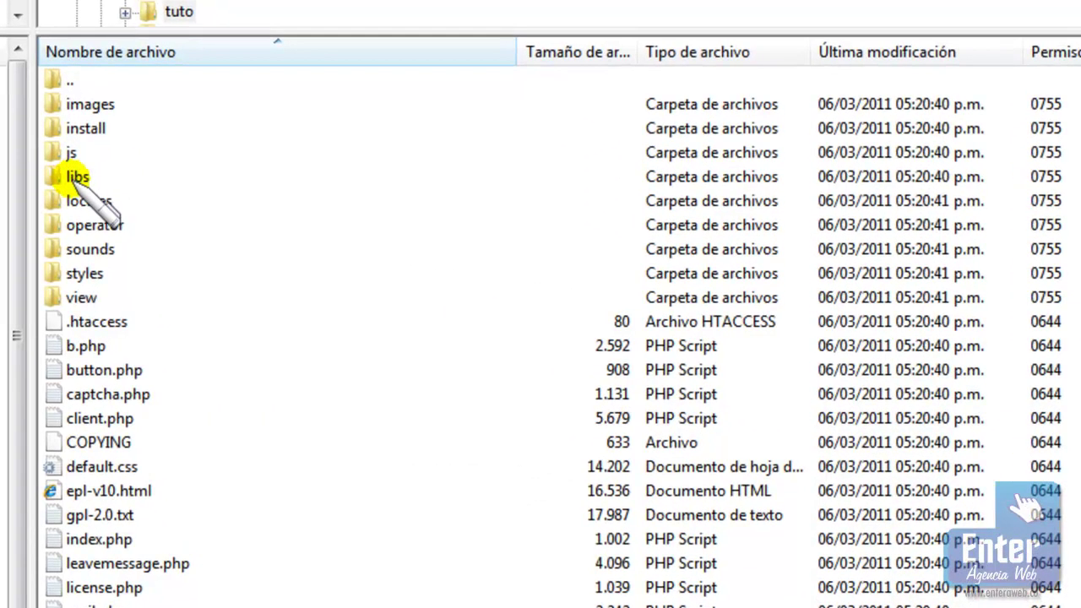
Set FileZilla's local pane to Chat Tutorial and download config.php (1.528 bytes) from tuto/libs
click(77, 178)
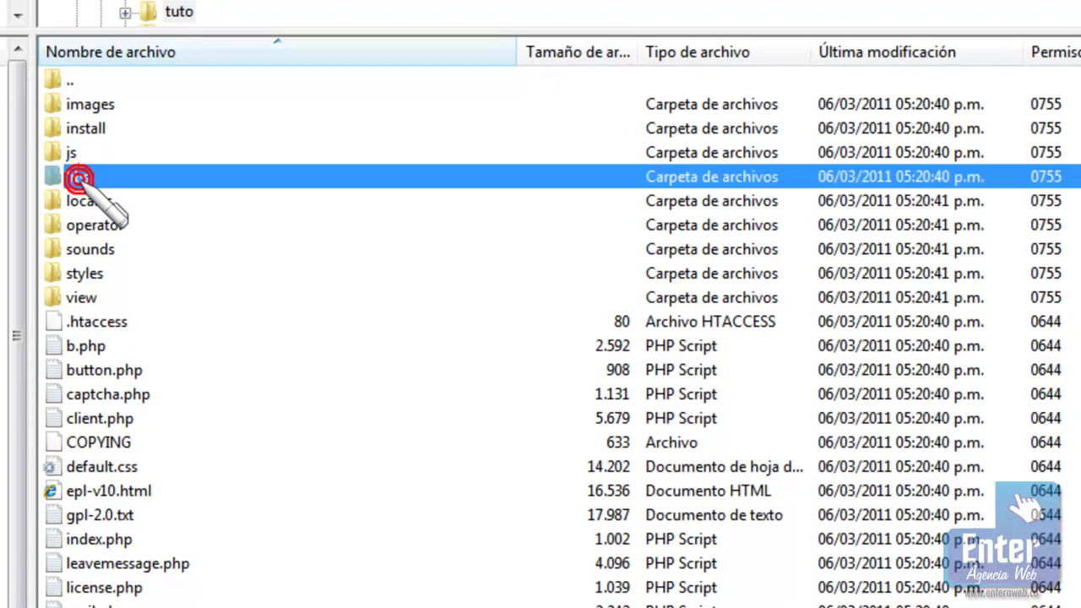
double_click(78, 179)
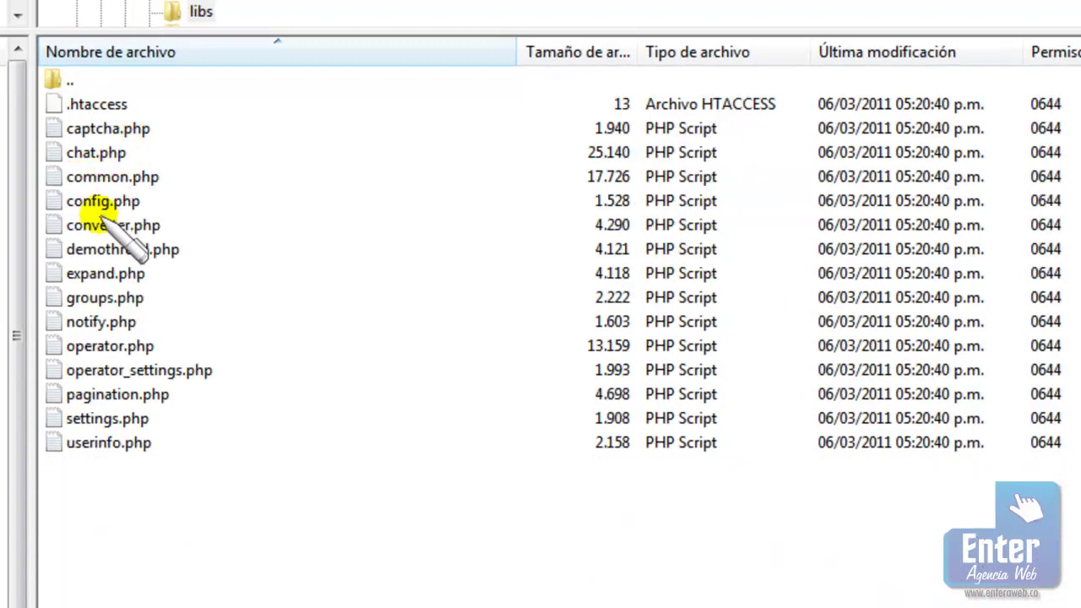
click(97, 203)
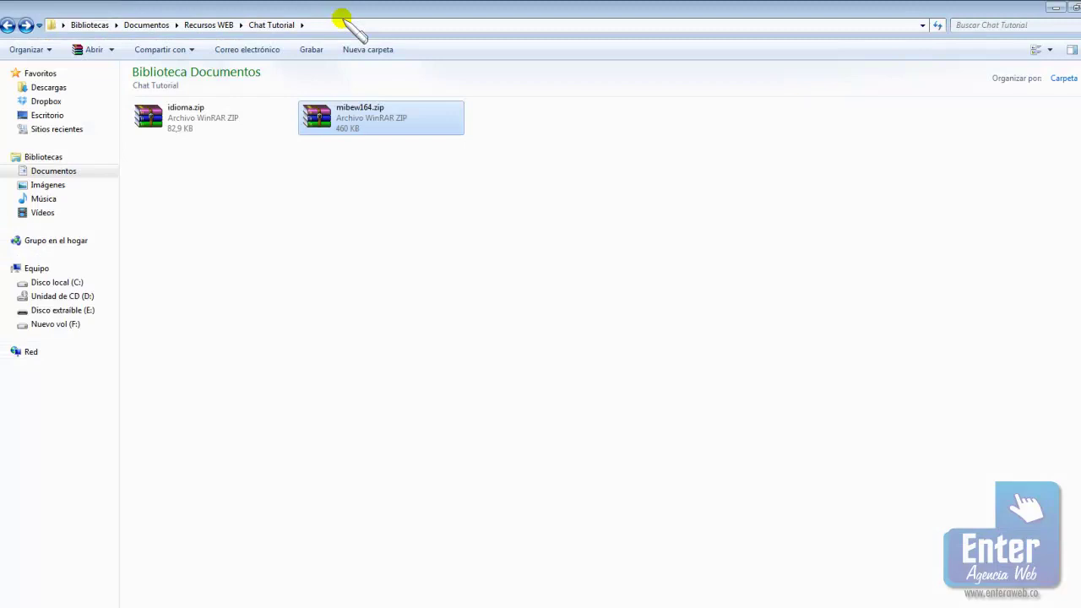
click(342, 26)
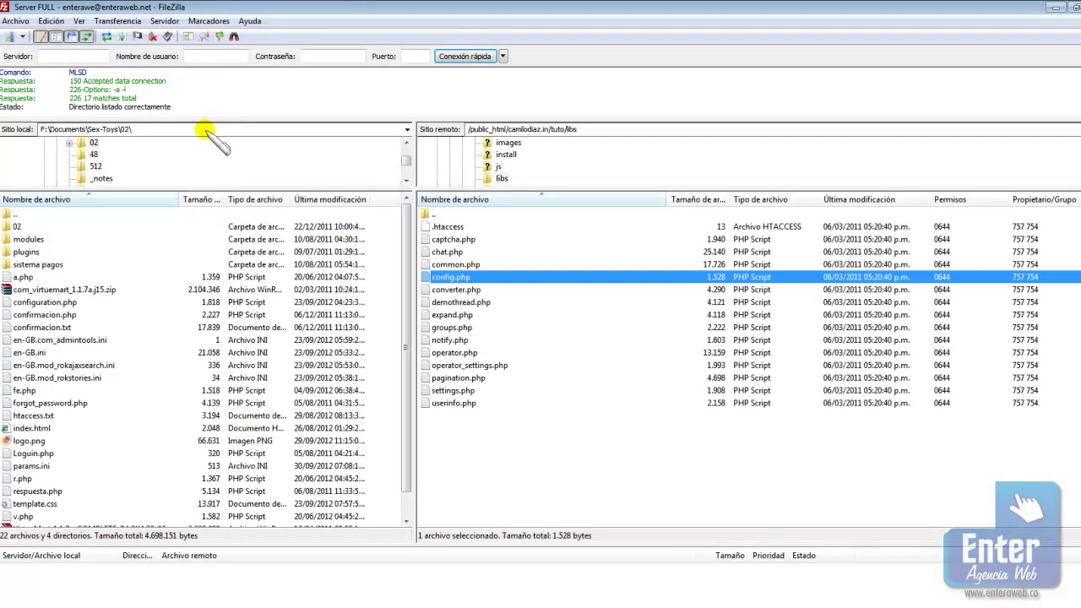
click(205, 129)
text(F:\Documents\Recursos WEB\Chat Tutorial\)
key(Return)
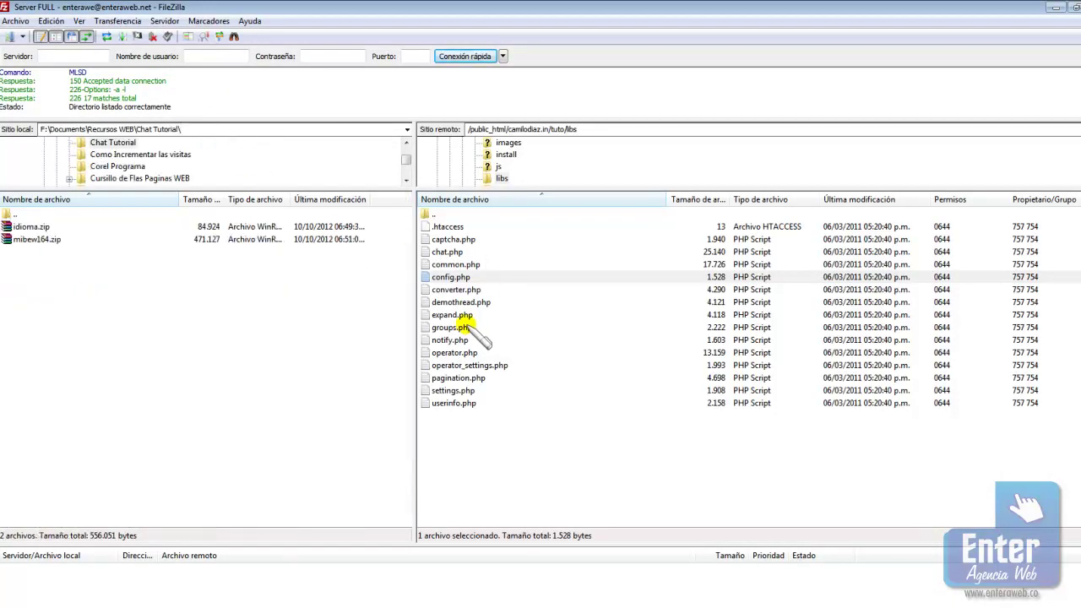
drag(93, 283, 72, 274)
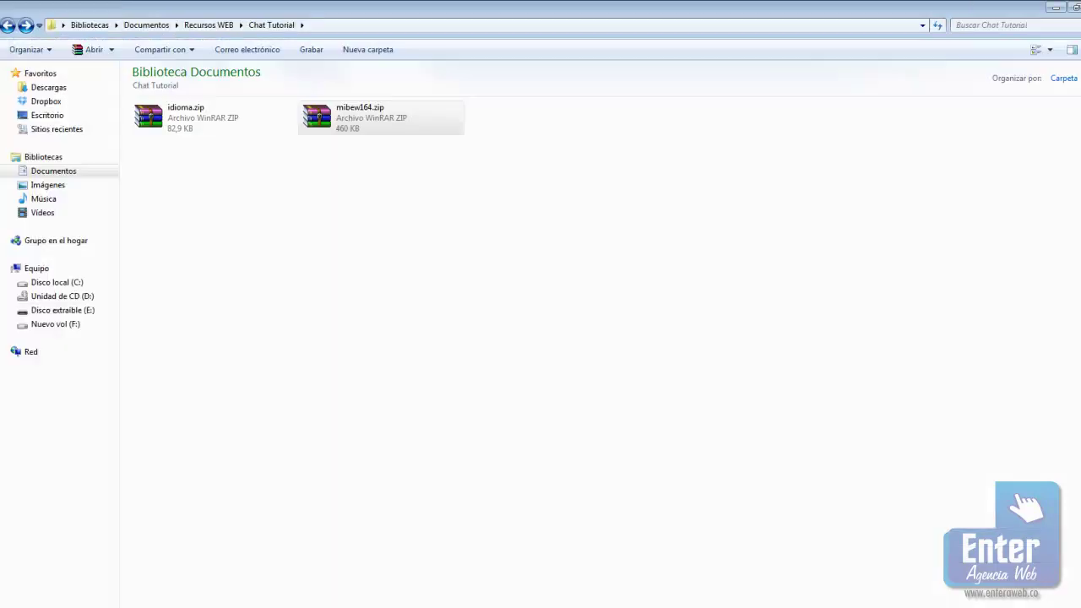
click(159, 113)
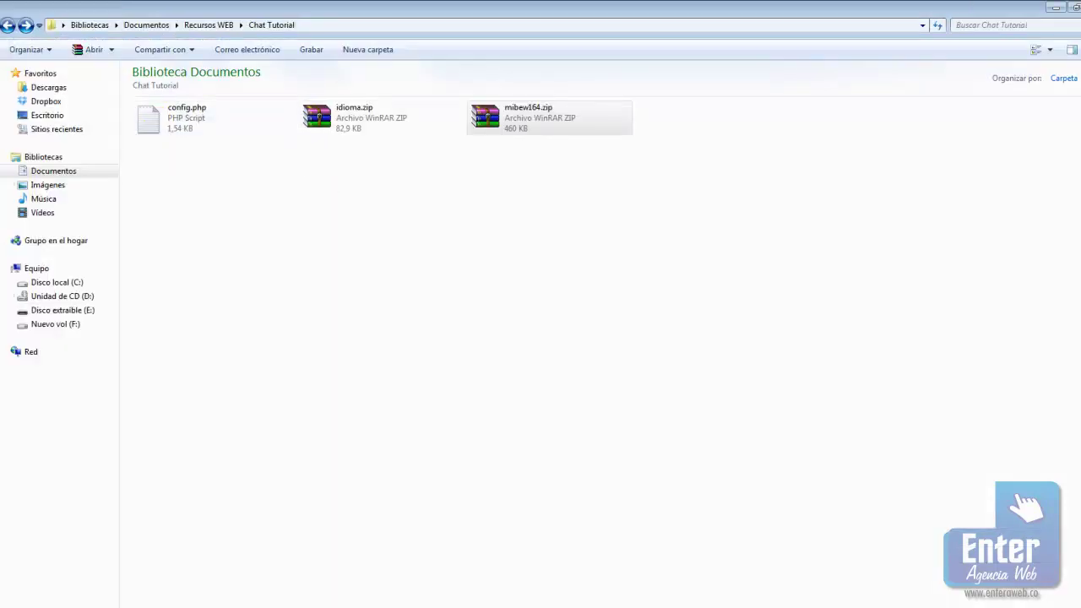
Open config.php in Dreamweaver CS5, close README, pac.html and the duplicate tab, and select all code
right_click(201, 108)
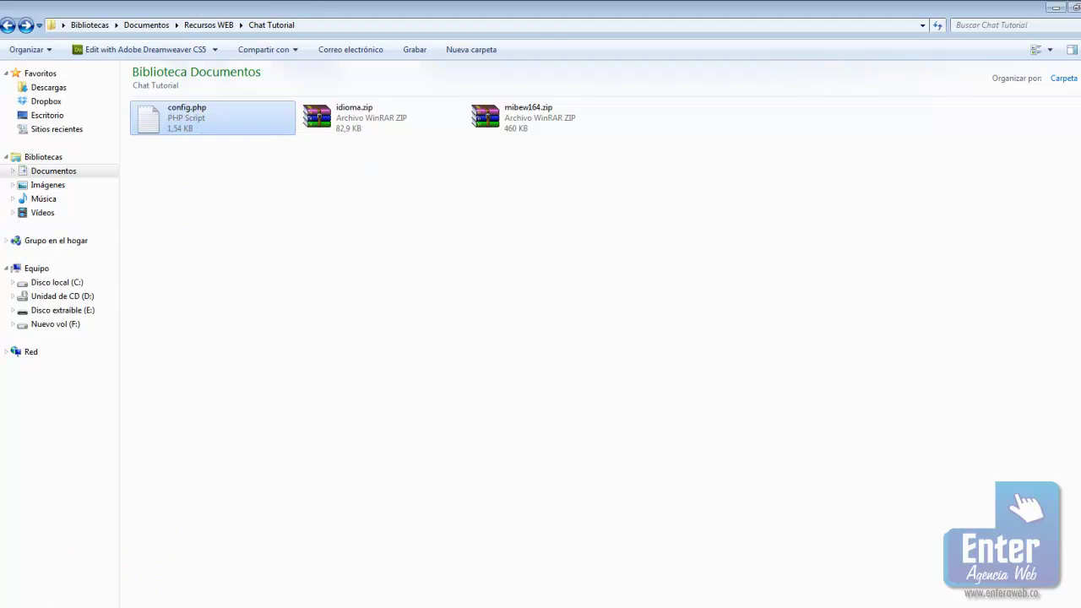
key(Return)
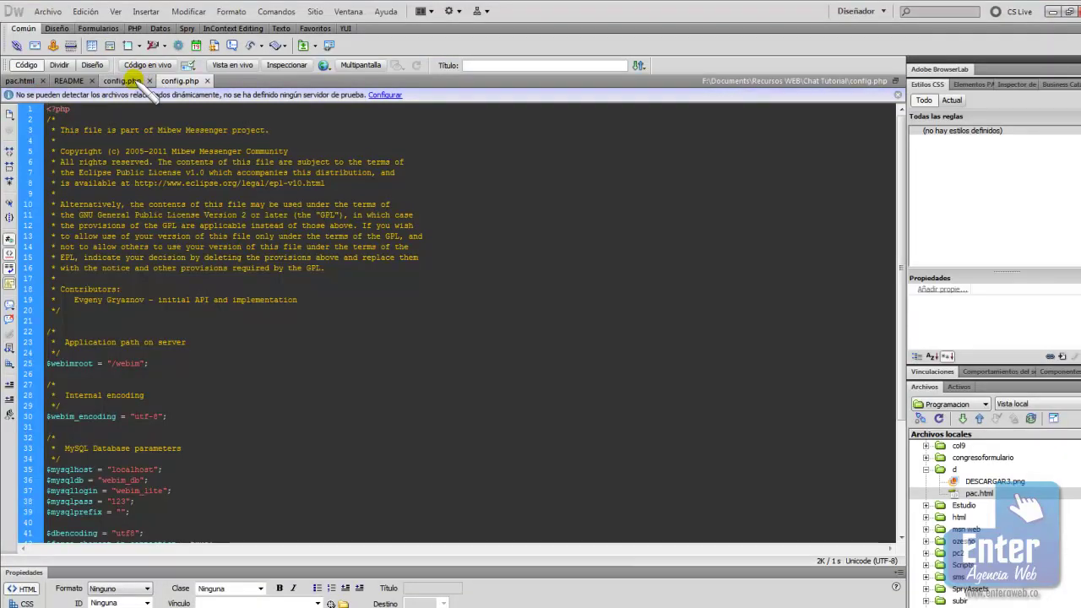
click(149, 81)
click(91, 80)
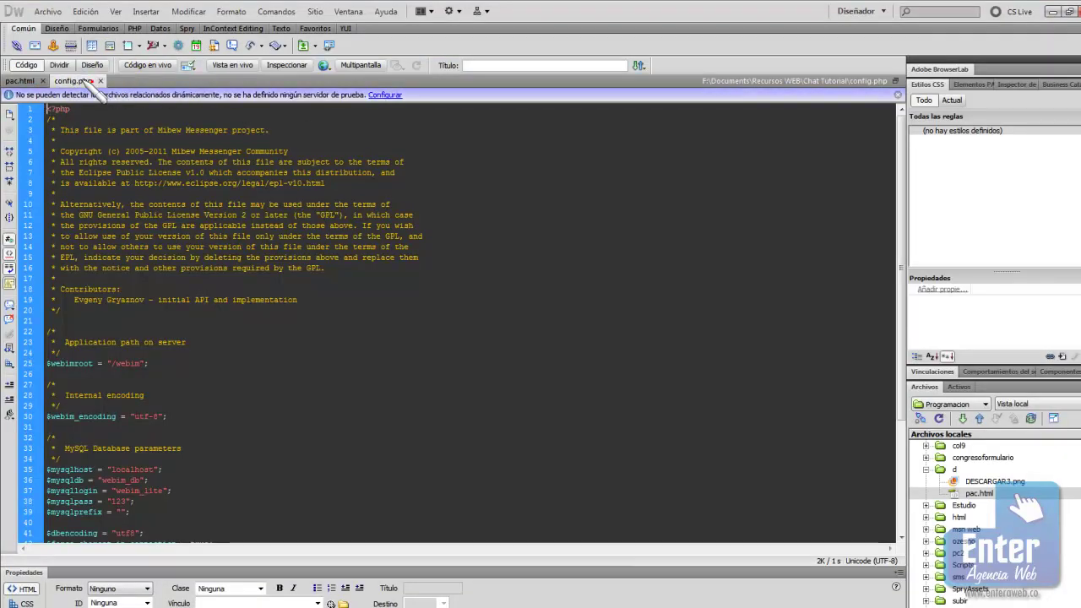
click(43, 80)
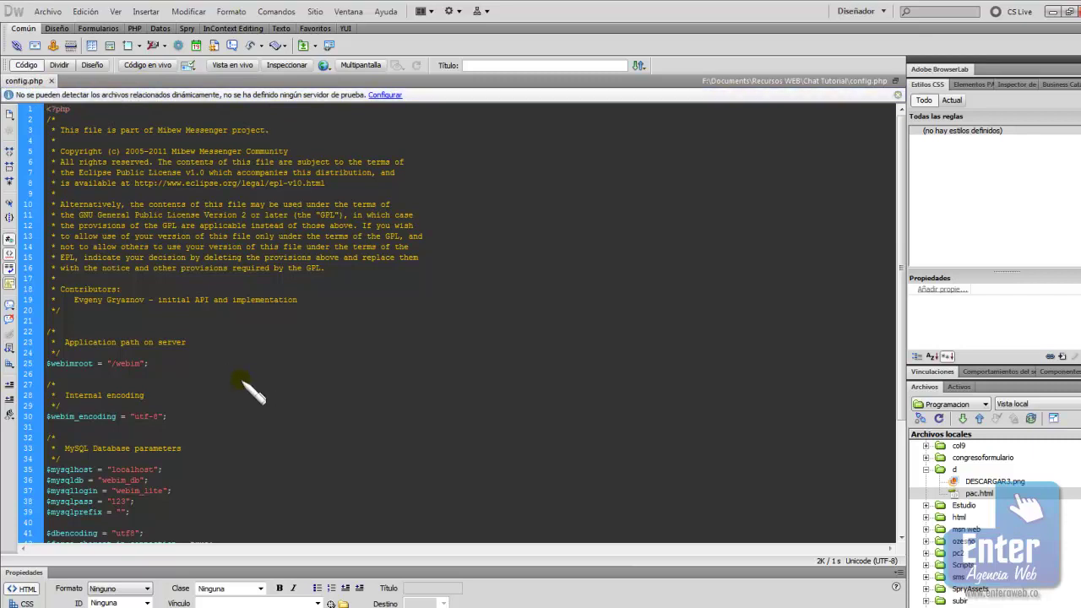
click(47, 109)
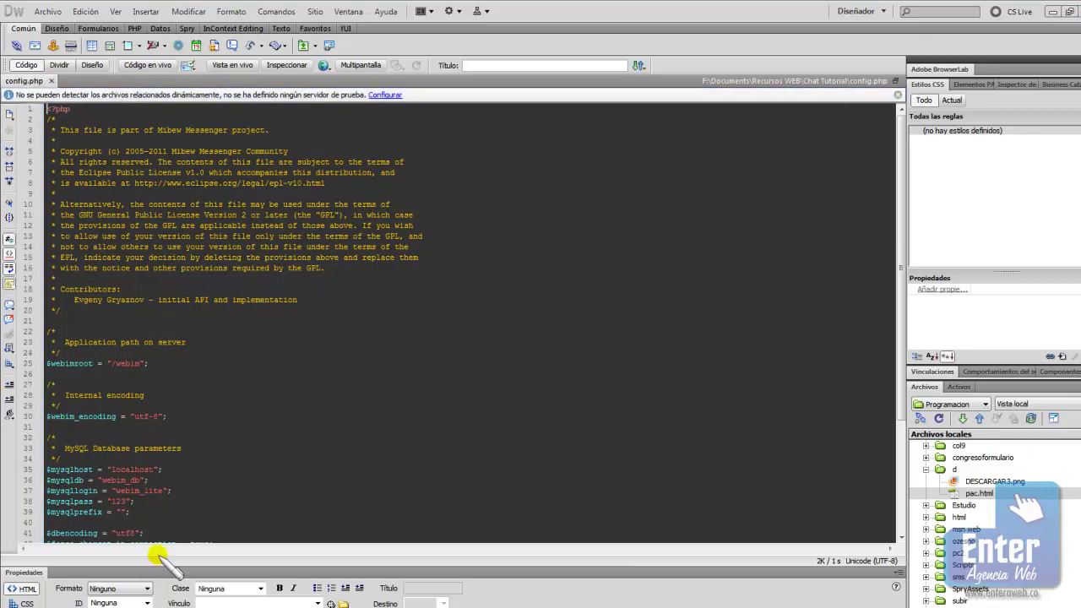
key(ctrl+a)
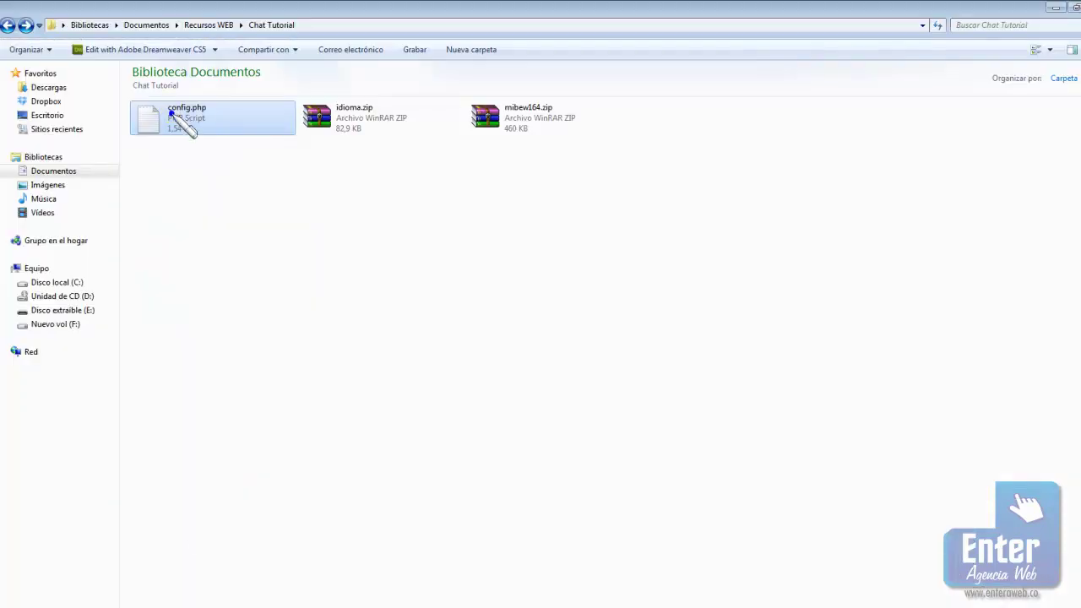
Open config.php in Notepad, save it unchanged, and close Notepad
right_click(171, 114)
mouse_move(138, 275)
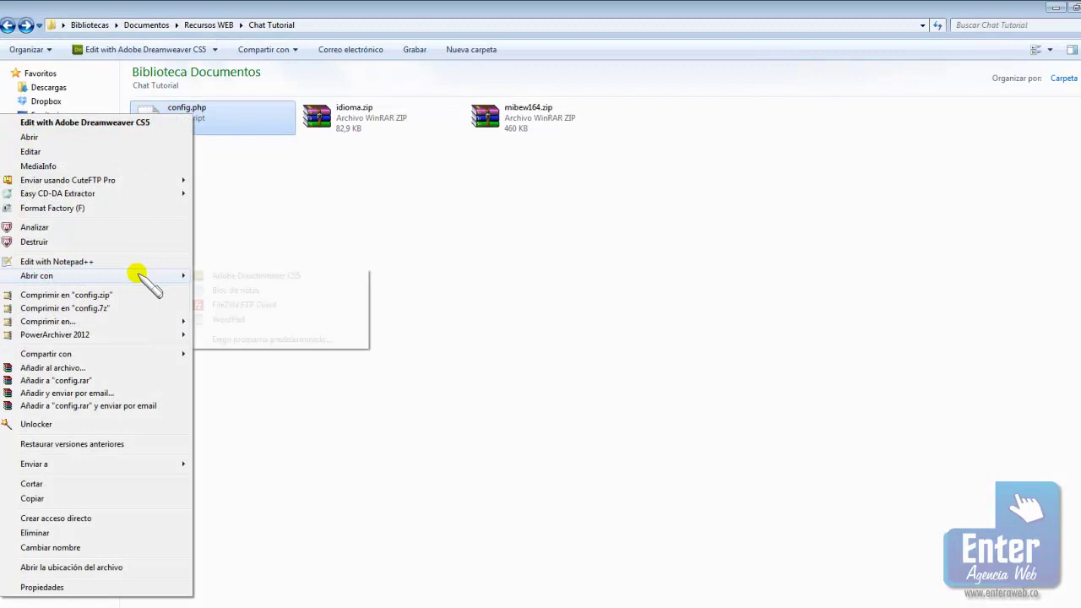
click(241, 291)
scroll(426, 355, down, 5)
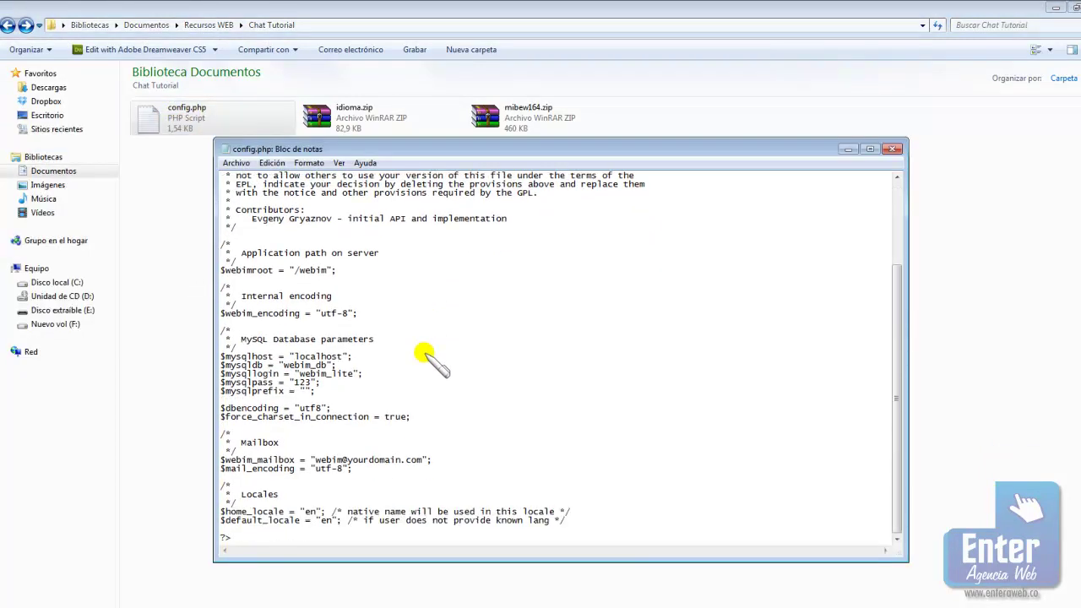
click(235, 162)
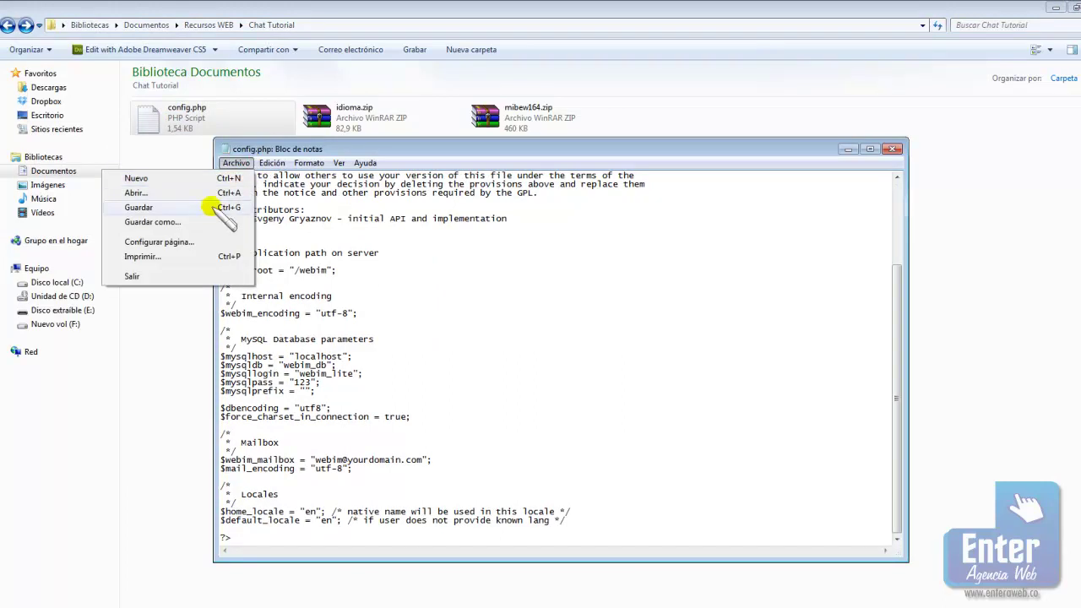
click(895, 149)
click(895, 150)
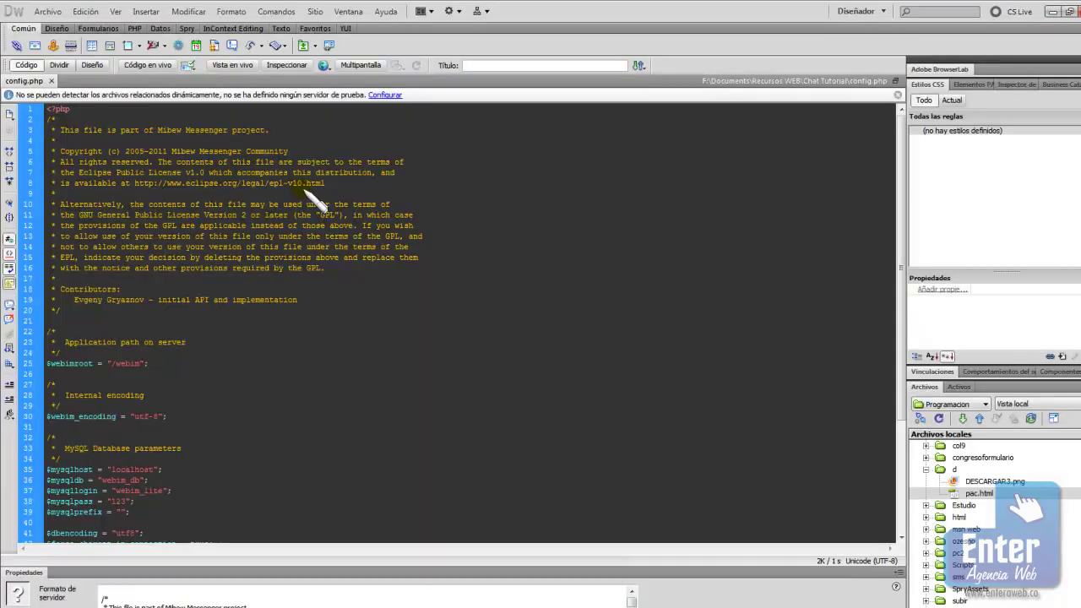
Change $webimroot in config.php from /webim to /tuto and scroll to the MySQL settings
scroll(338, 329, down, 3)
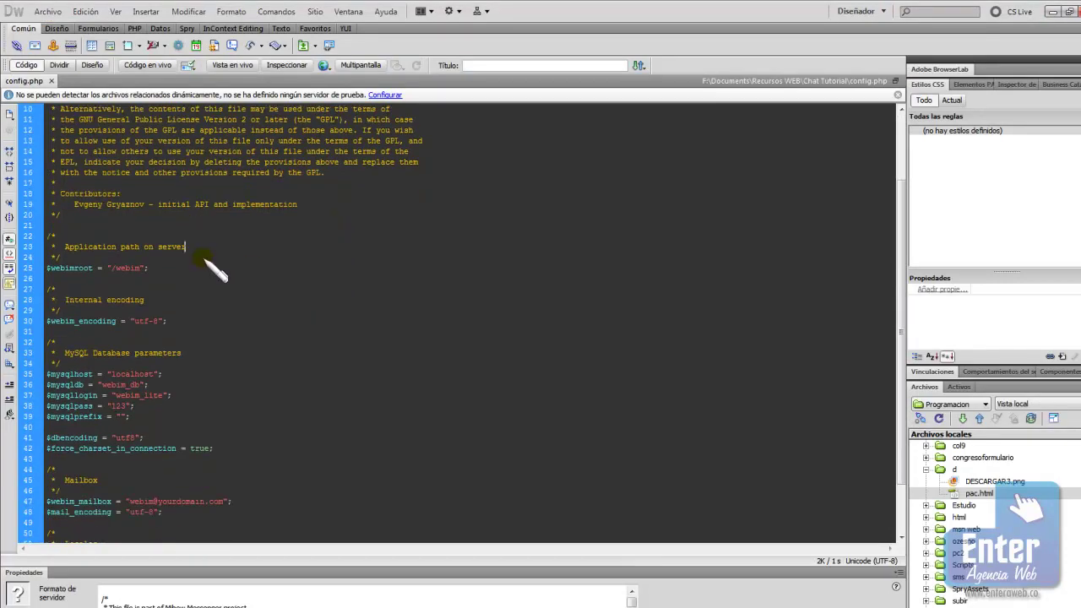
scroll(291, 342, down, 3)
scroll(291, 342, up, 6)
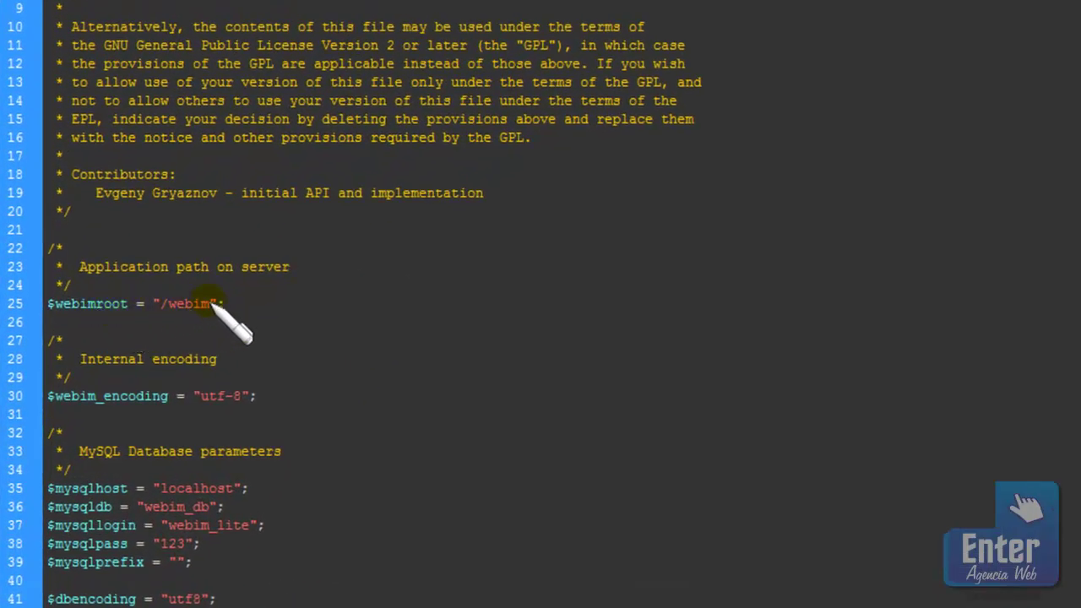
scroll(372, 361, down, 5)
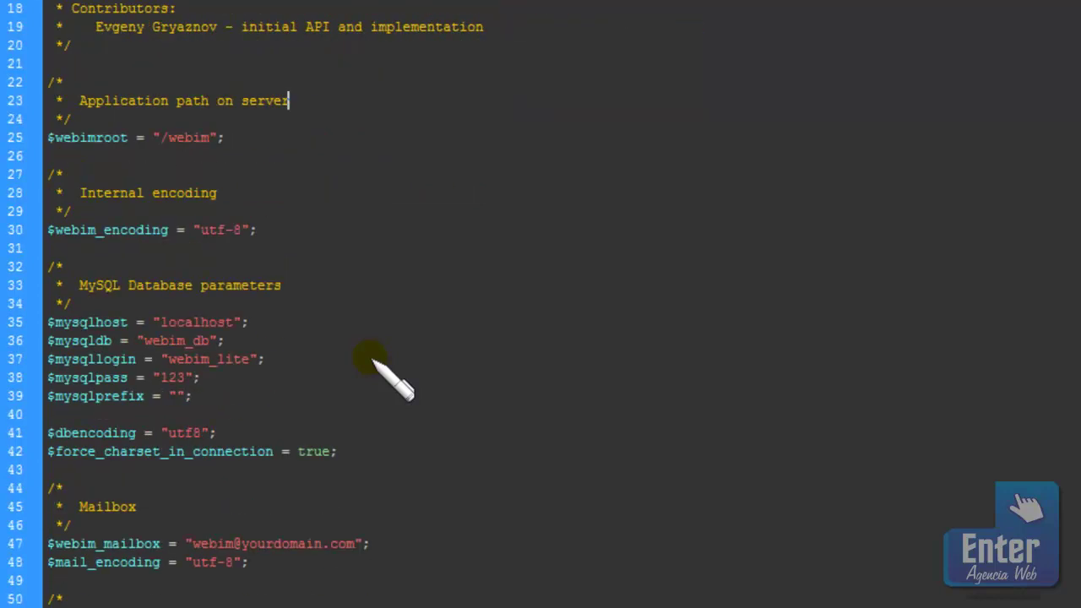
scroll(373, 360, up, 4)
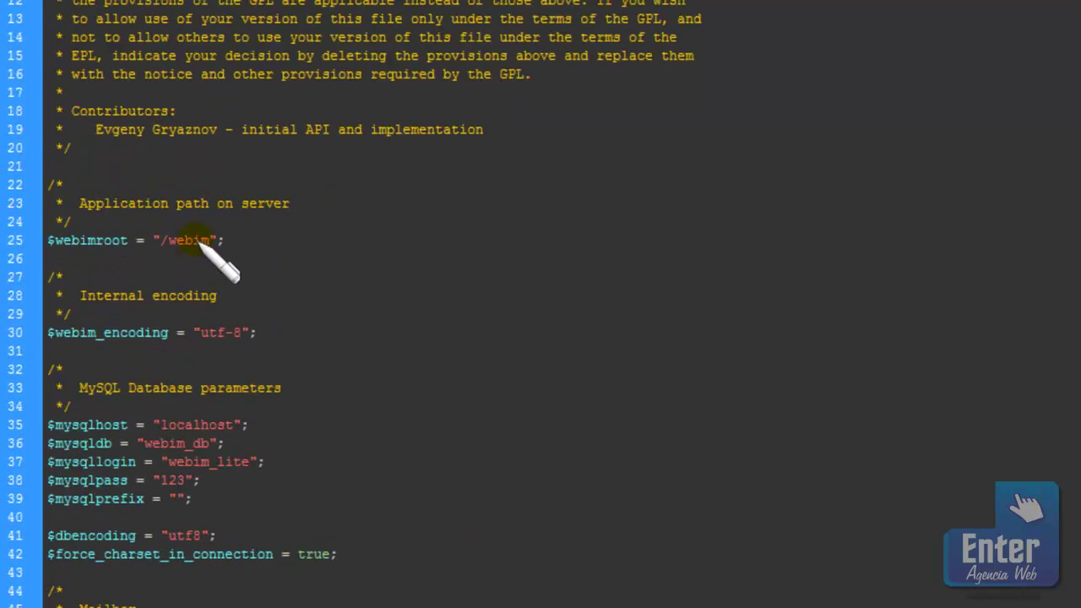
click(210, 242)
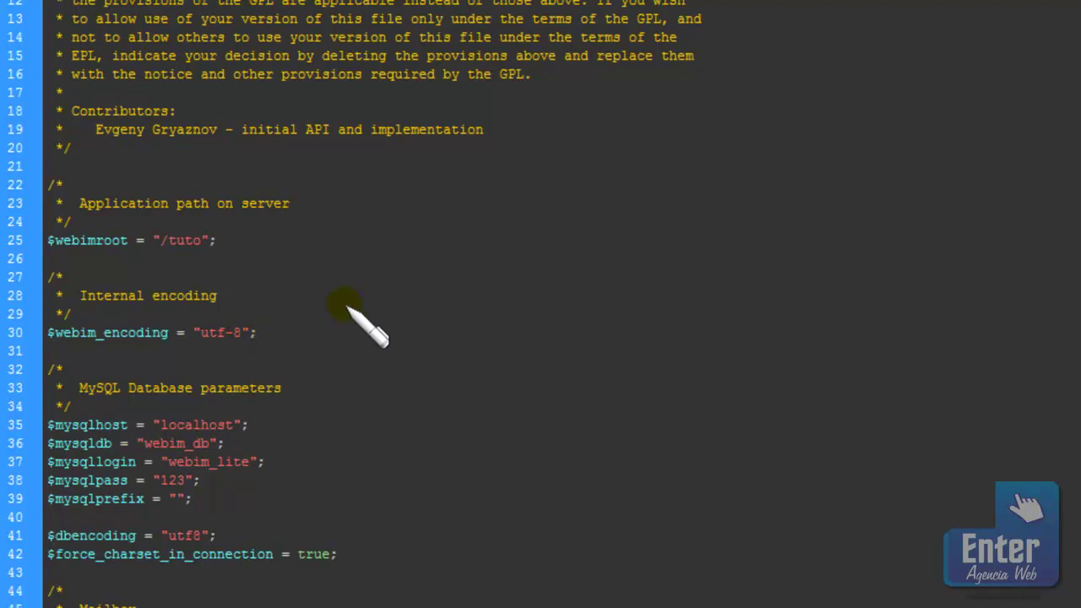
scroll(346, 316, down, 3)
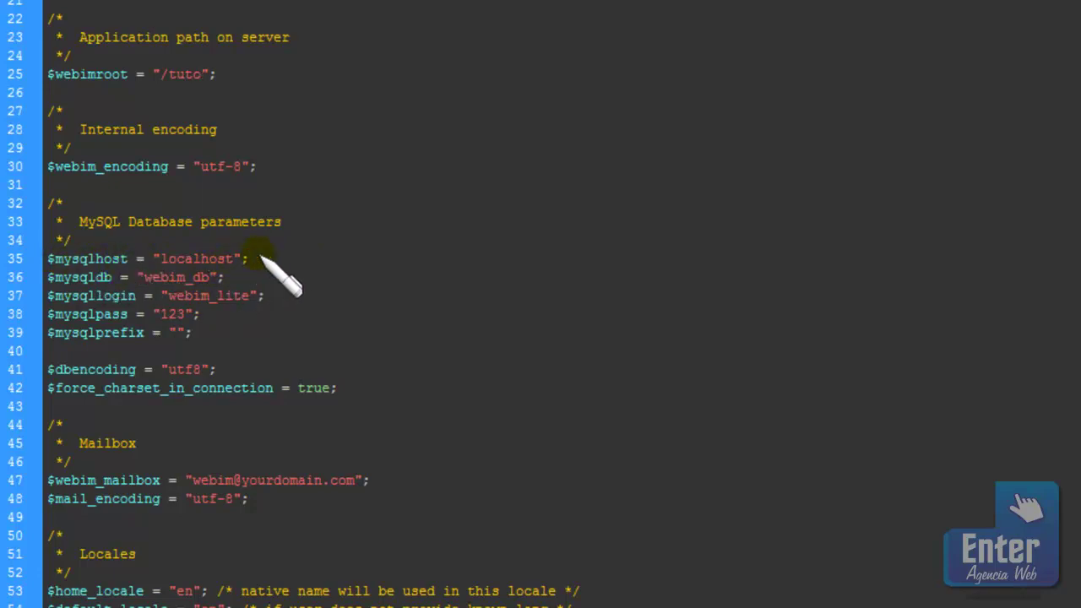
scroll(363, 260, down, 1)
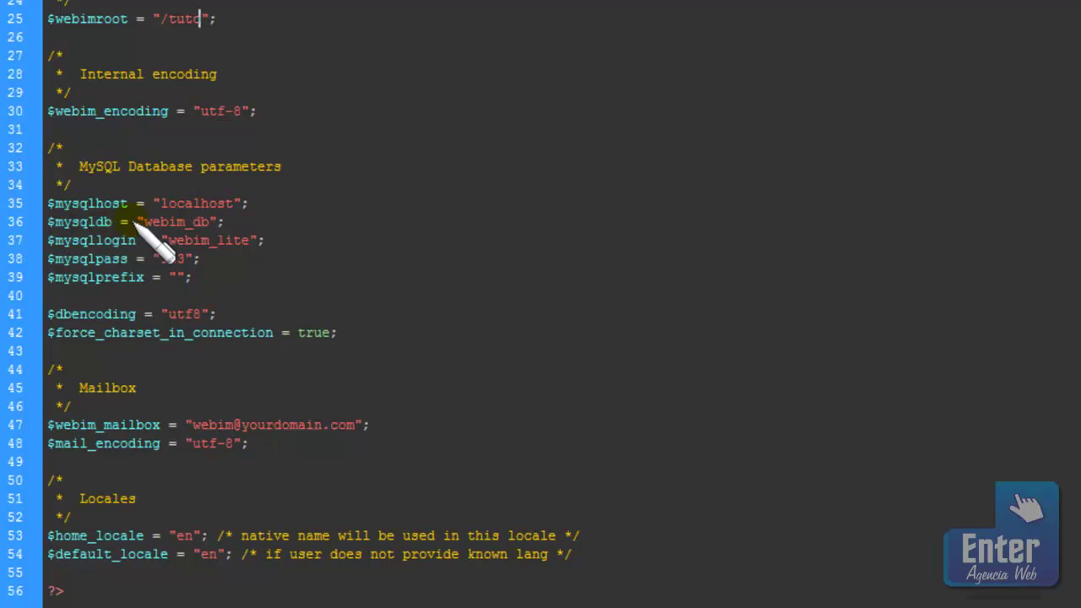
scroll(290, 304, up, 1)
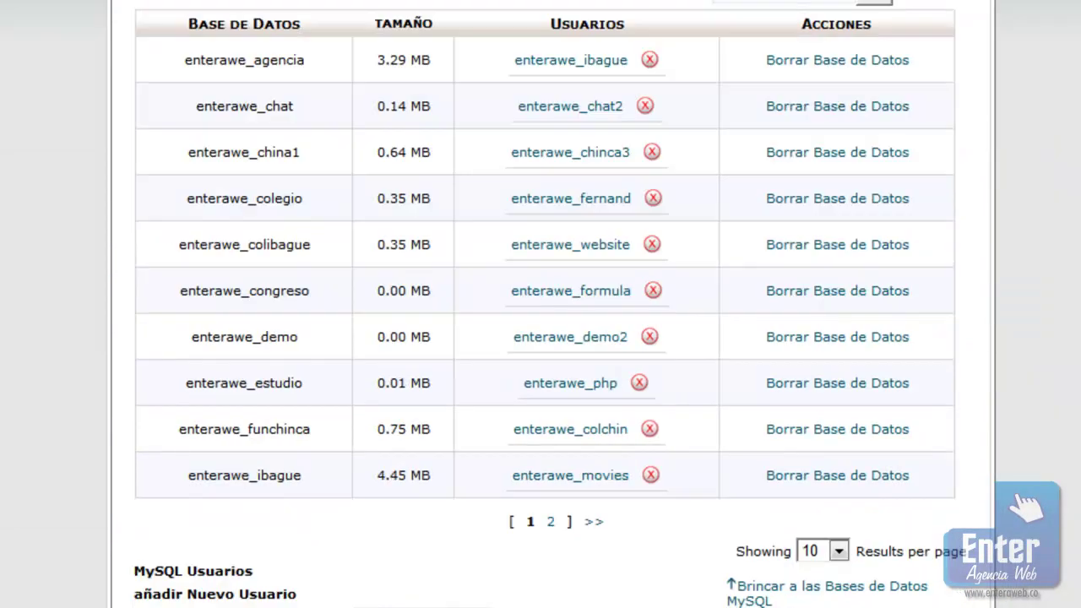
List 250 databases per page in cPanel and copy the enterawe_tutorial database name
click(821, 550)
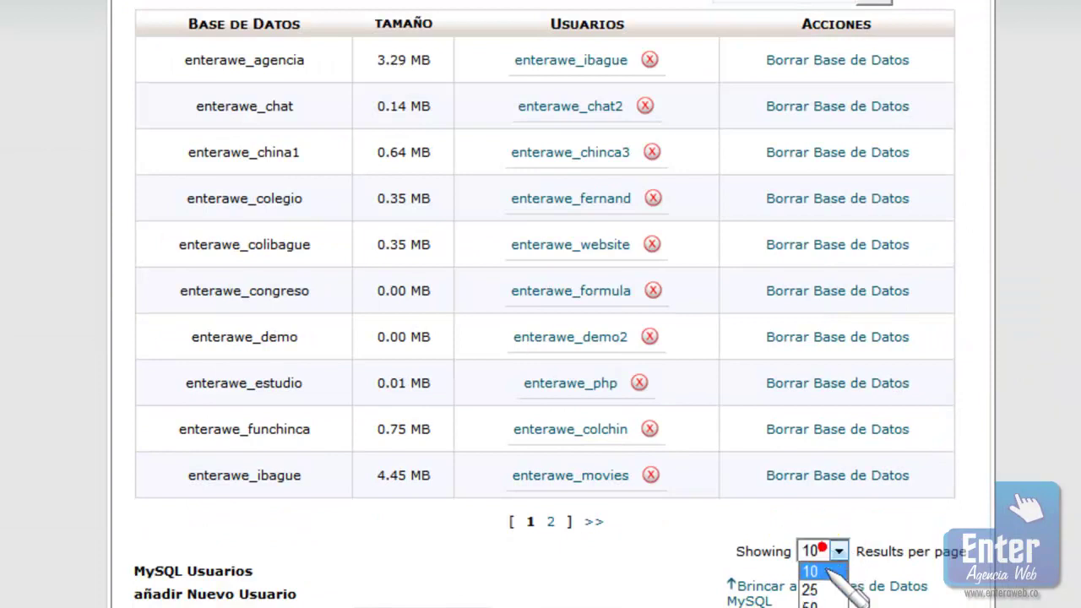
click(819, 602)
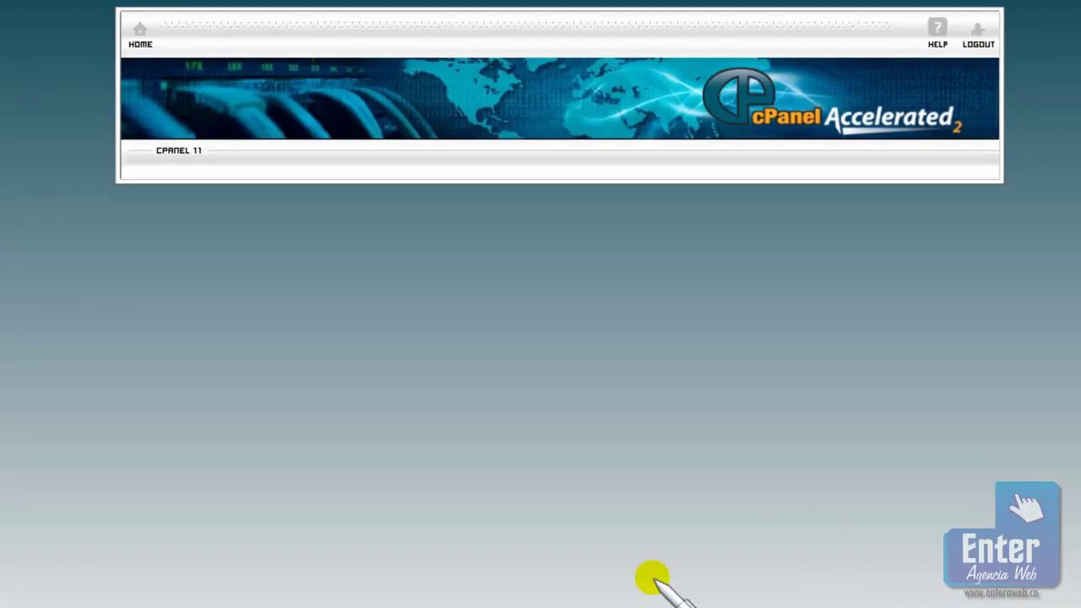
scroll(541, 338, down, 15)
scroll(342, 372, up, 4)
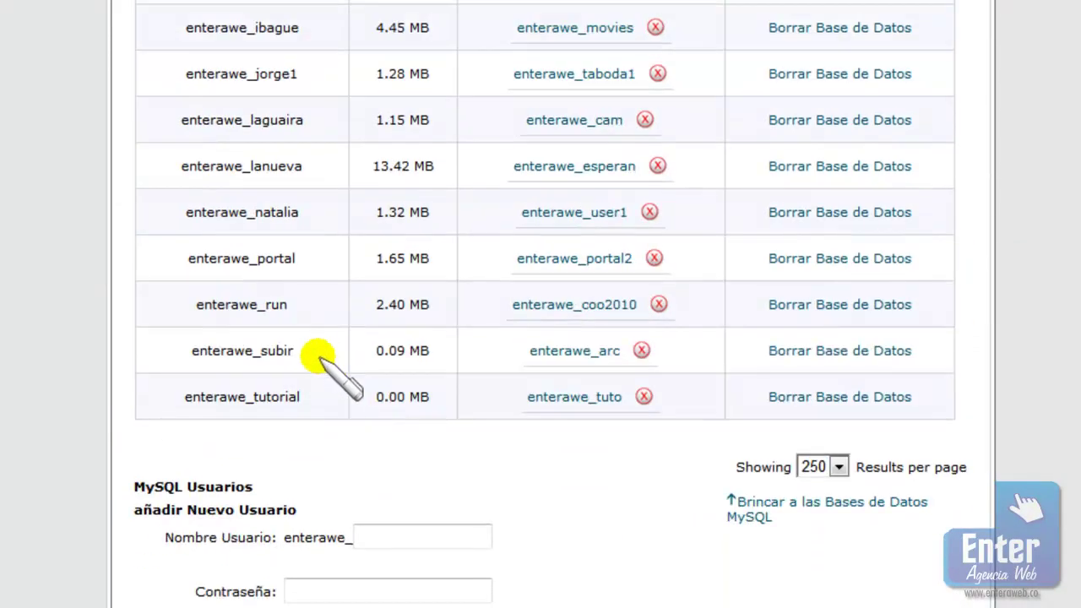
double_click(304, 395)
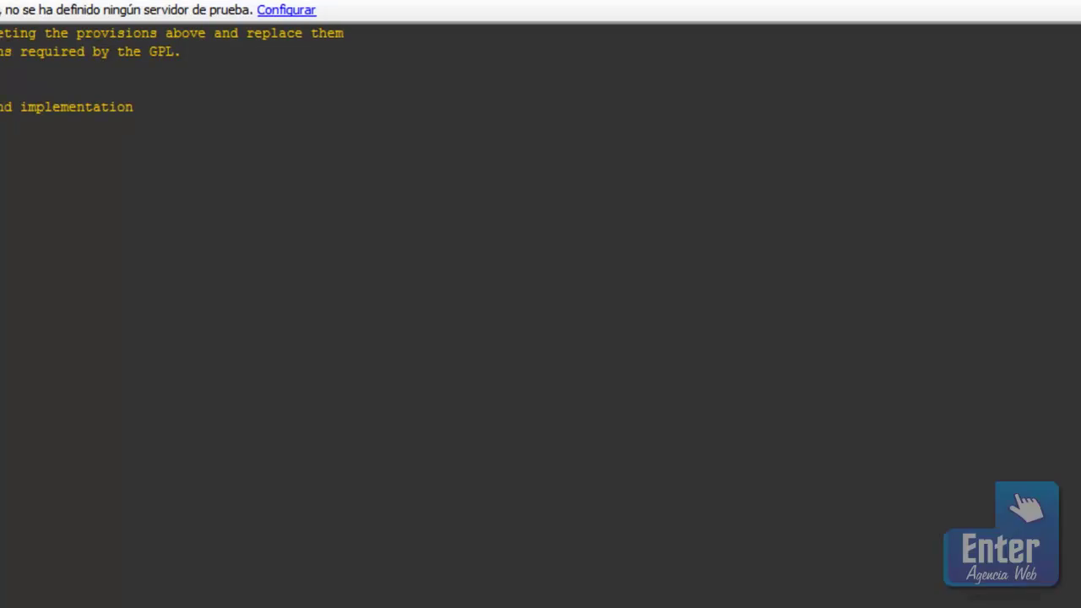
Replace webim_db with enterawe_tutorial in config.php, then copy the database user enterawe_tuto
scroll(121, 302, down, 8)
drag(201, 251, 138, 252)
key(ctrl+v)
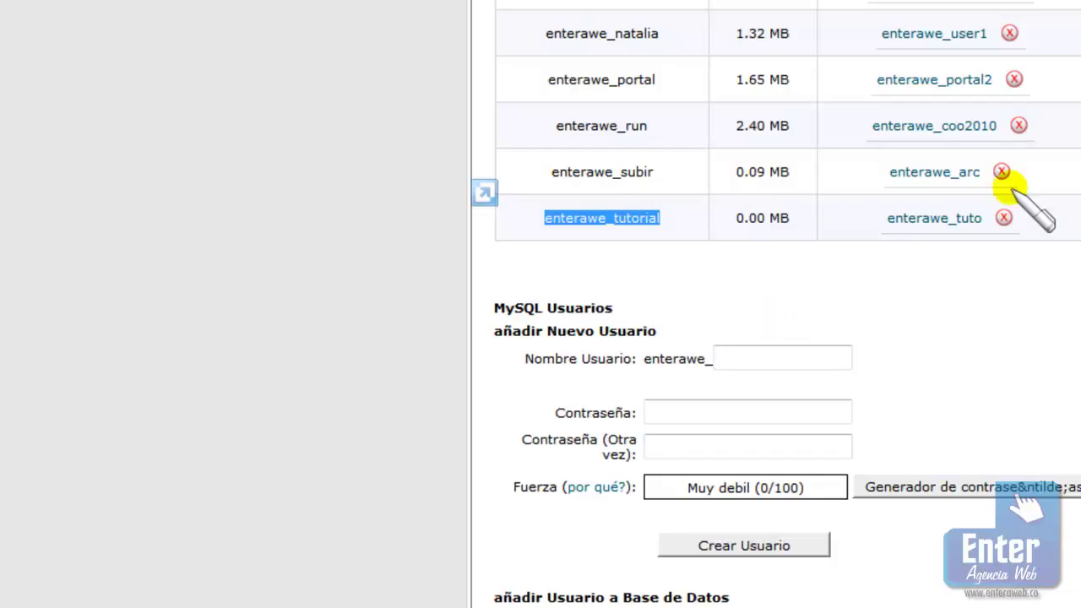
drag(887, 218, 971, 218)
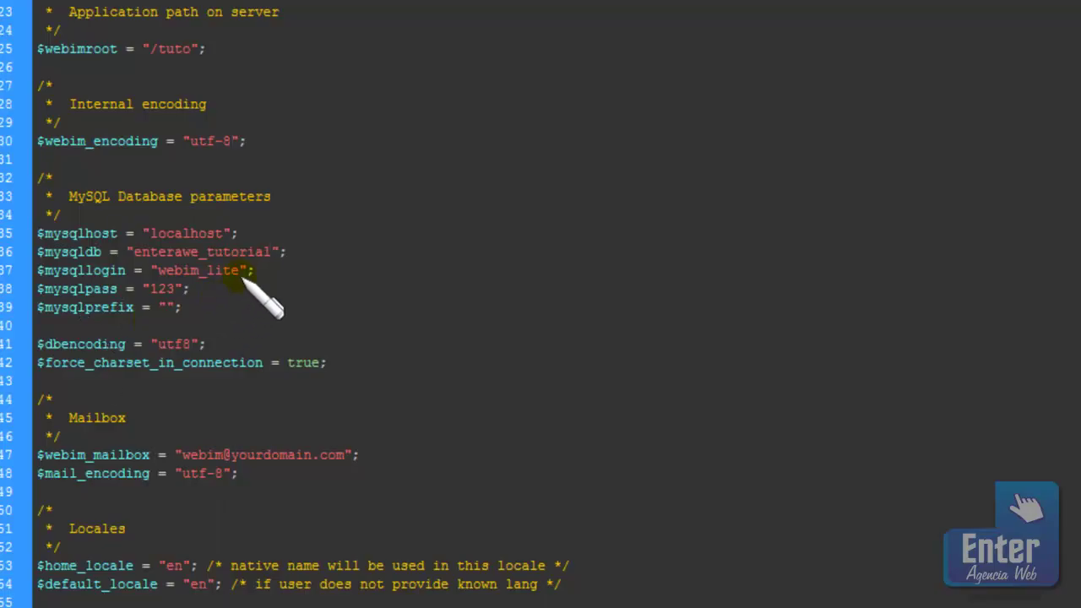
drag(241, 272, 157, 272)
Paste enterawe_tuto over webim_lite as the login and fill in the database password
key(ctrl+v)
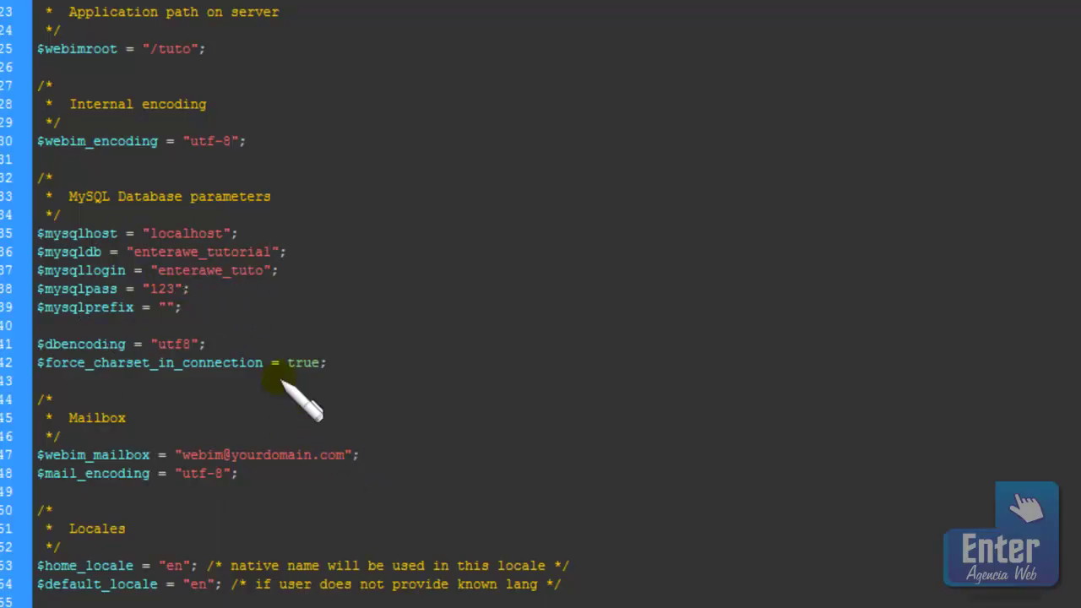
click(173, 288)
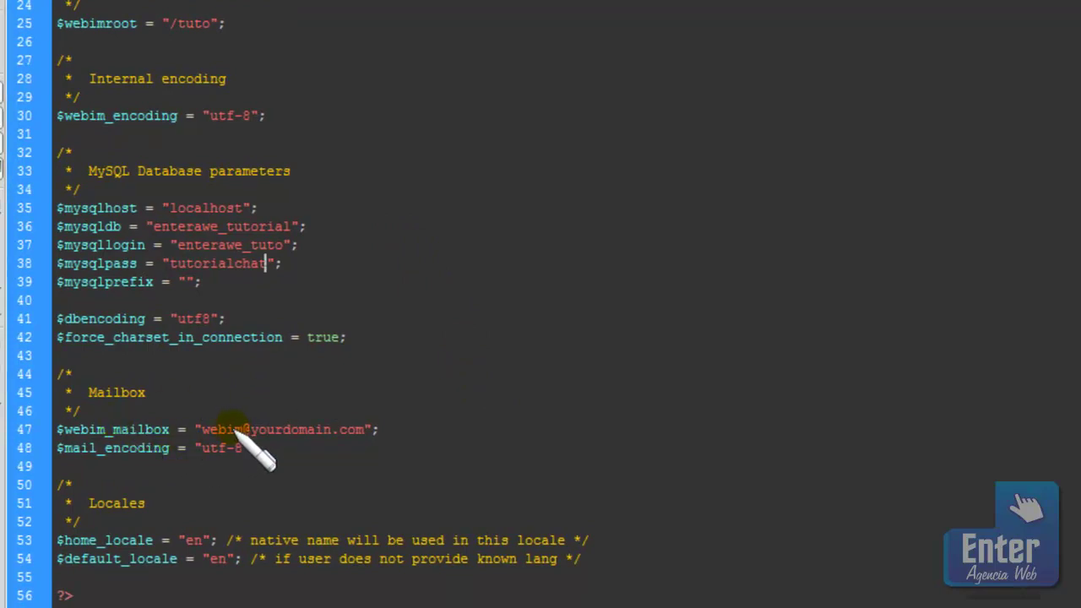
drag(364, 431, 203, 431)
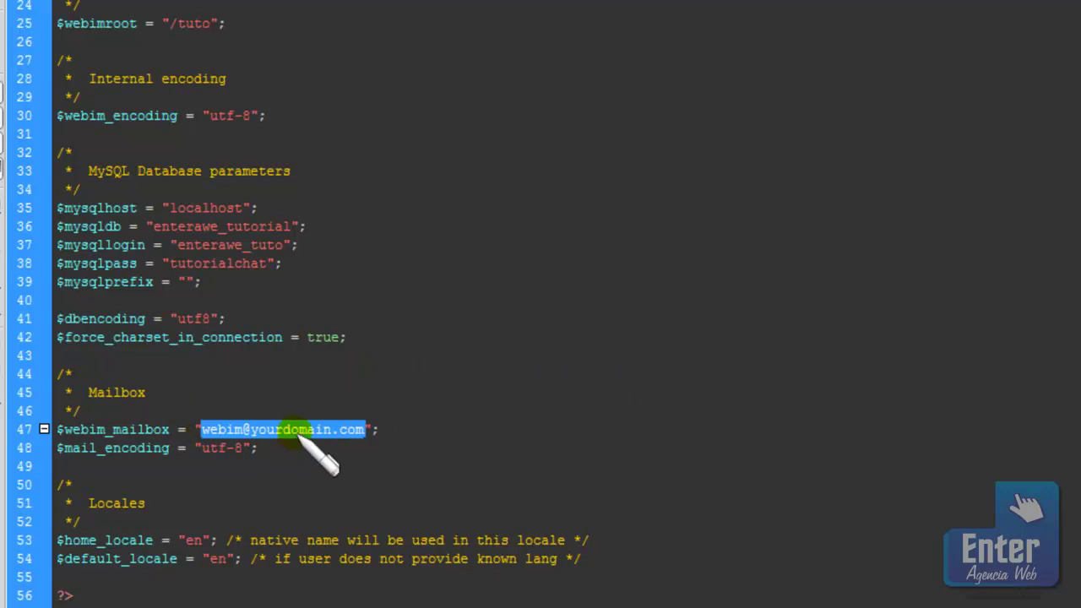
click(414, 392)
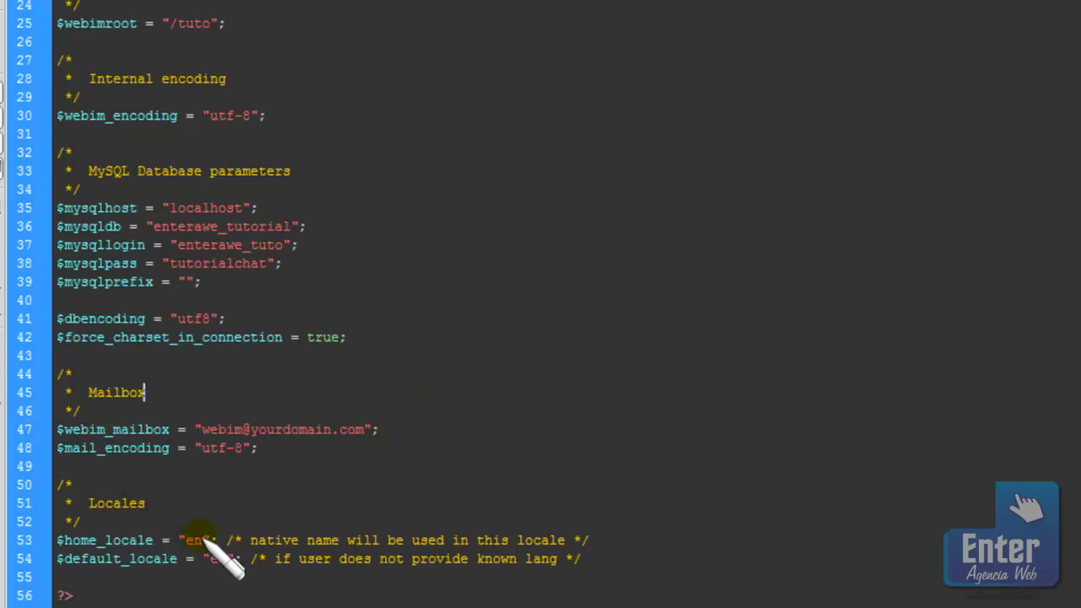
Change $home_locale and $default_locale from en to sp
double_click(191, 541)
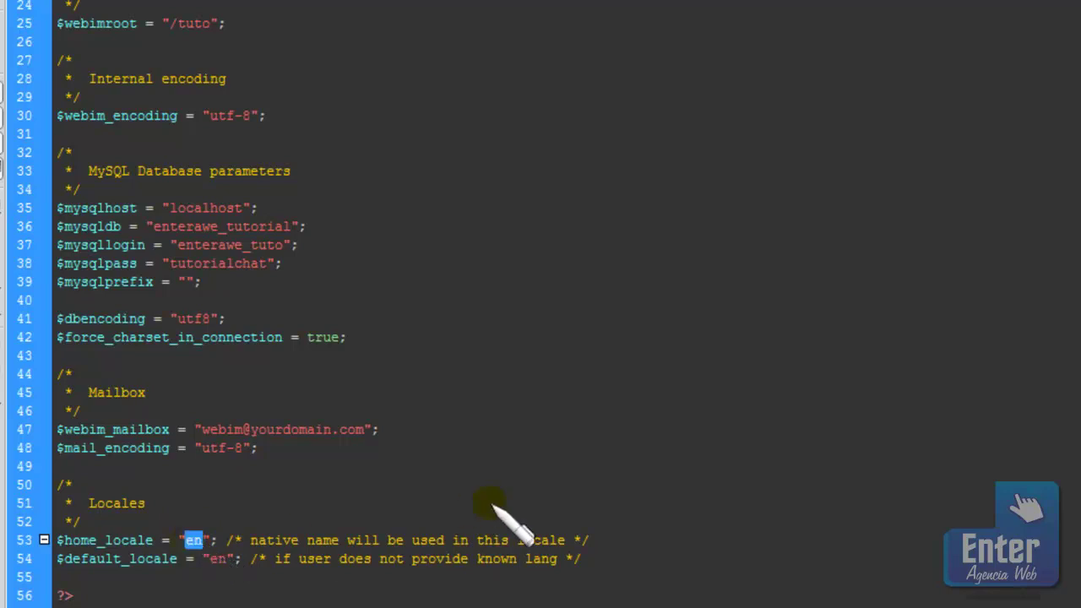
text(sp)
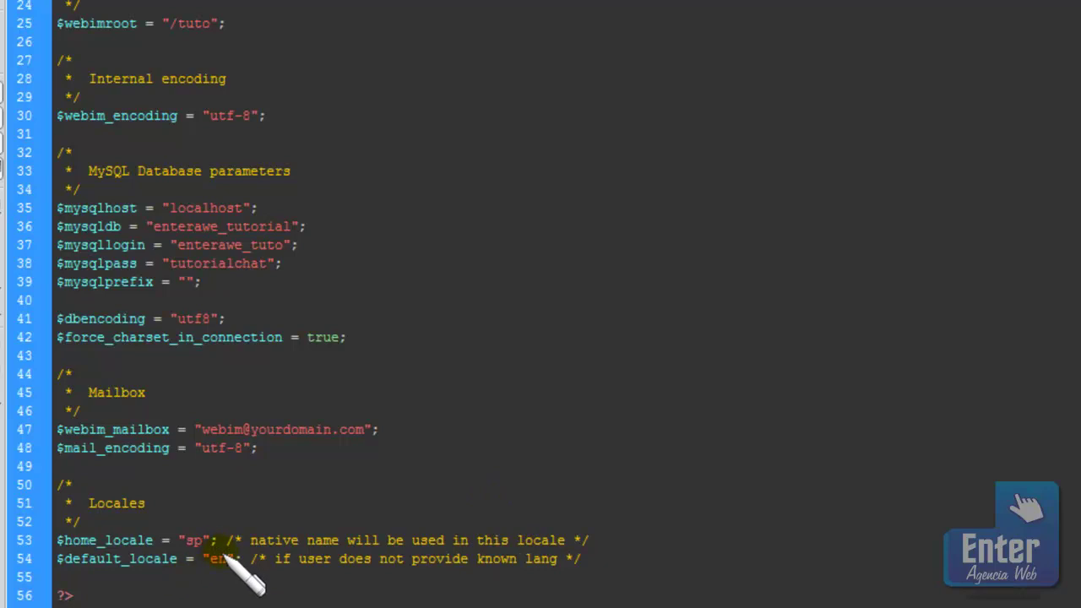
double_click(217, 559)
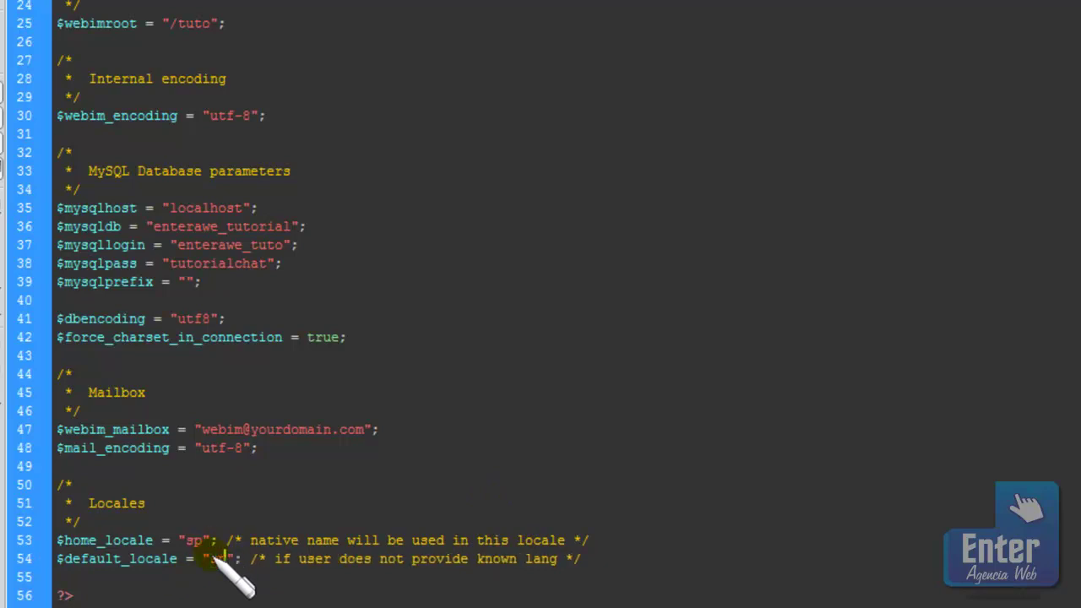
text(sp)
click(338, 463)
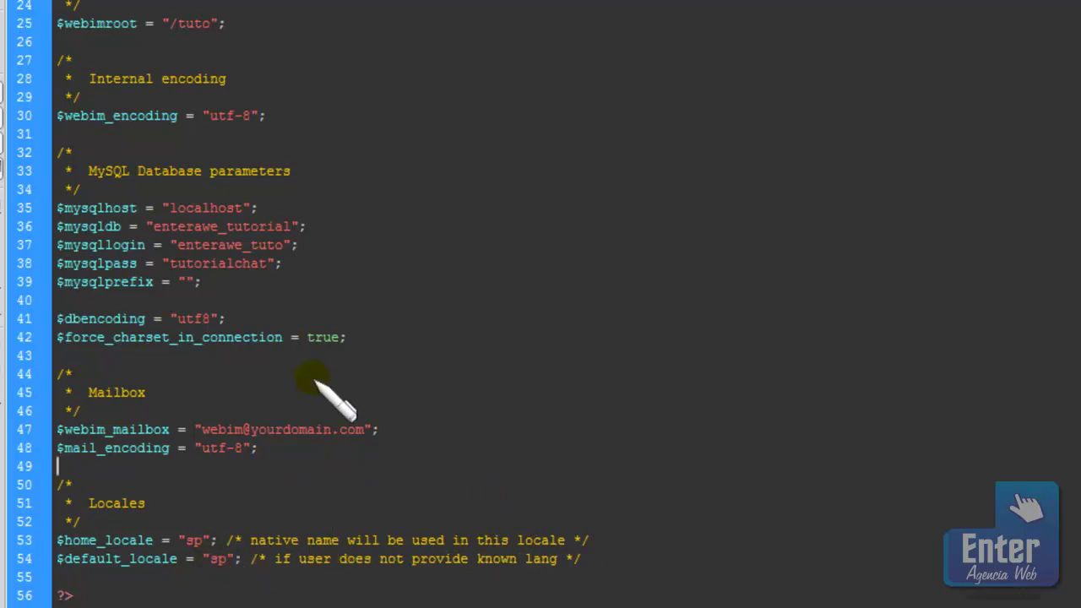
key(alt+a)
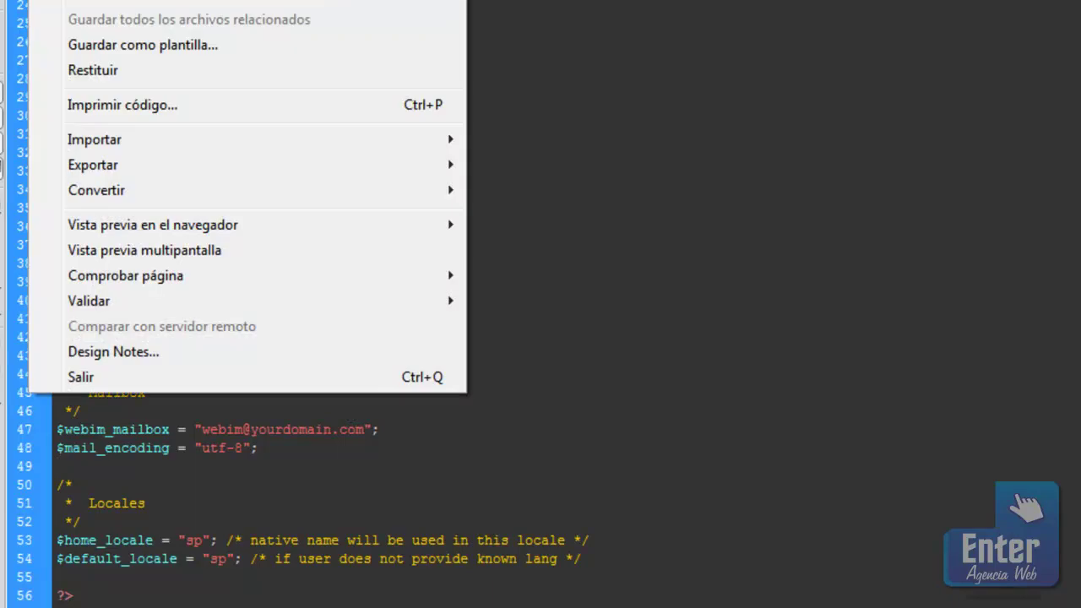
Save config.php and upload it to the server's /tuto/libs, overwriting the existing copy
key(Escape)
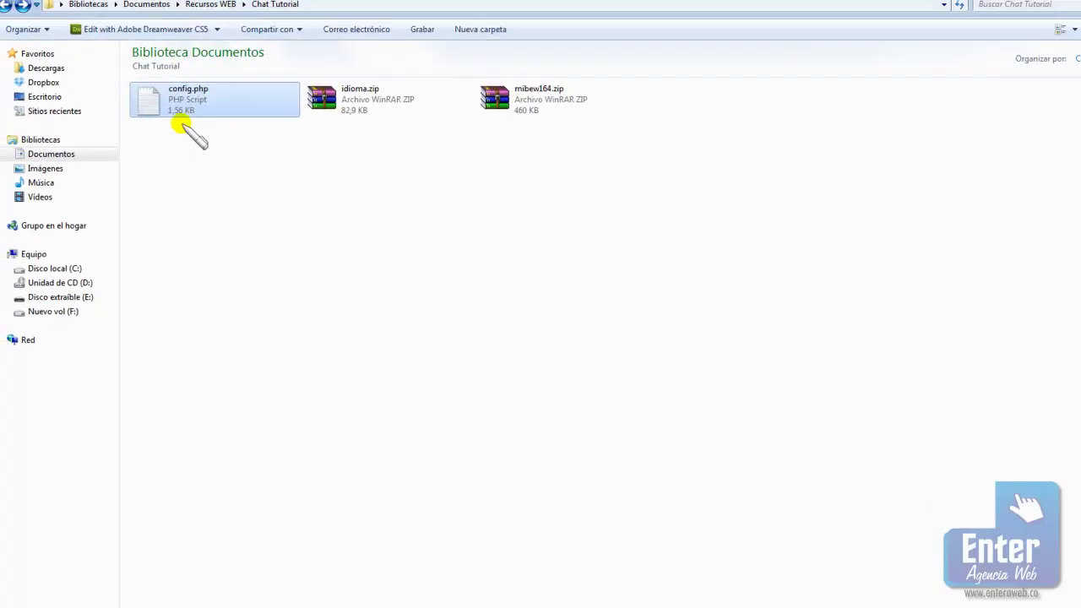
drag(189, 132, 495, 313)
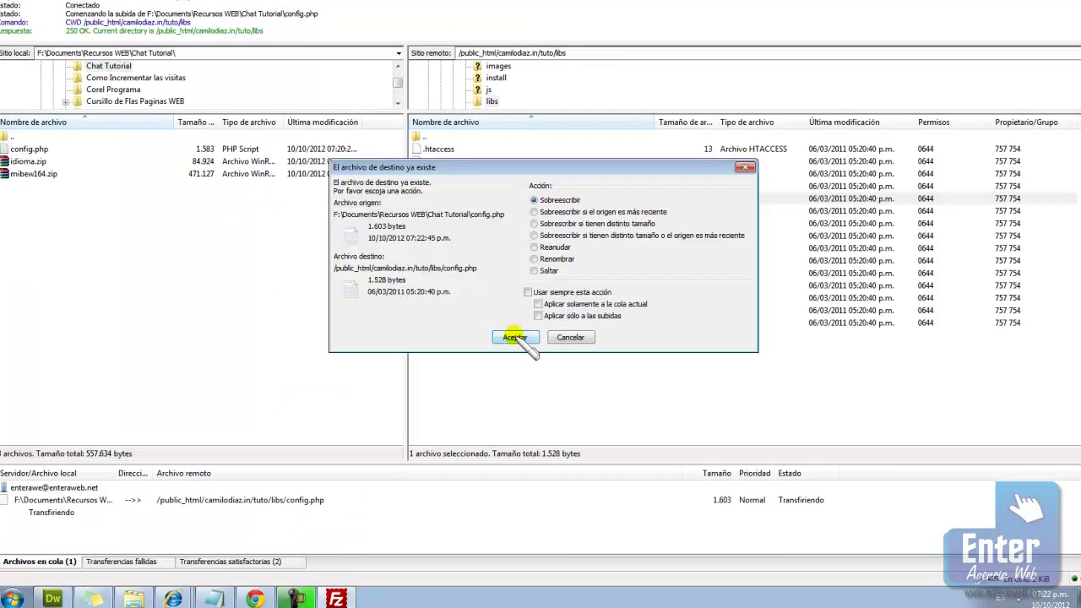
click(515, 338)
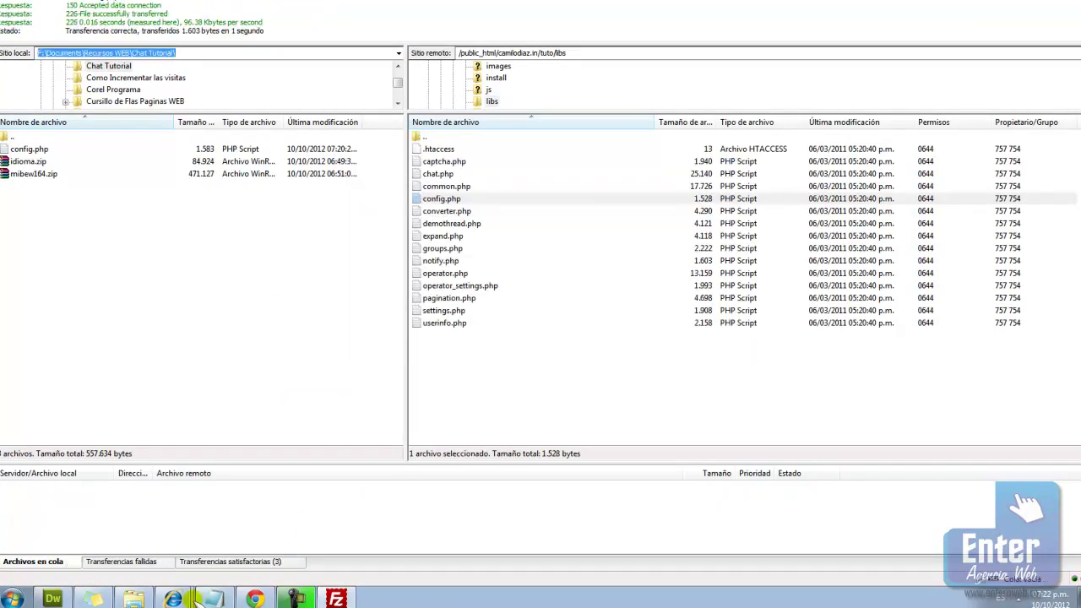
Go up to the server's tuto folder and open its locales folder
mouse_move(148, 598)
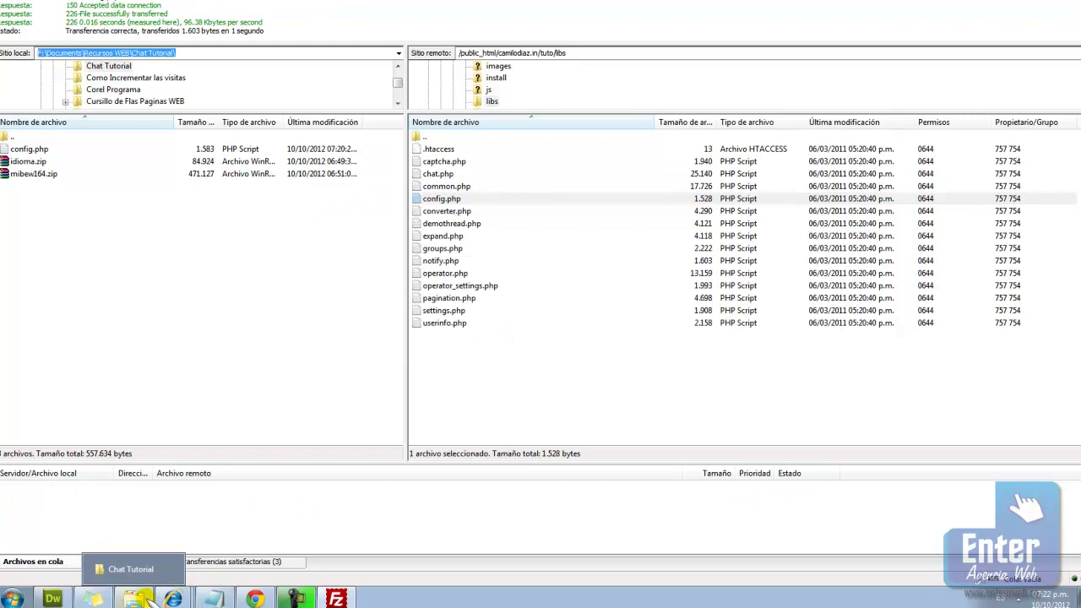
double_click(447, 138)
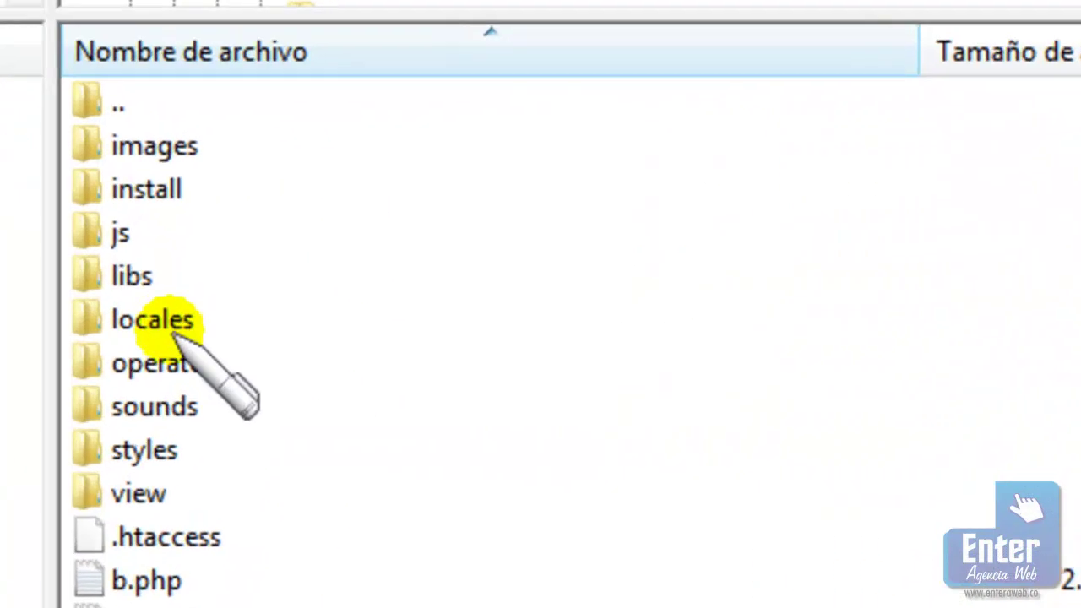
double_click(169, 325)
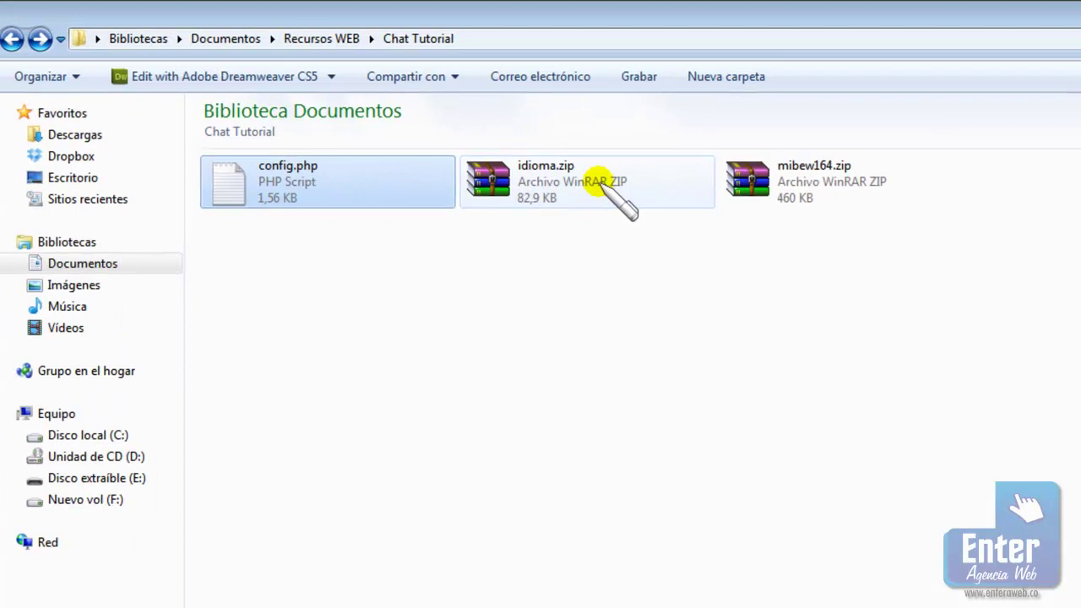
Extract idioma.zip into its current folder
click(595, 182)
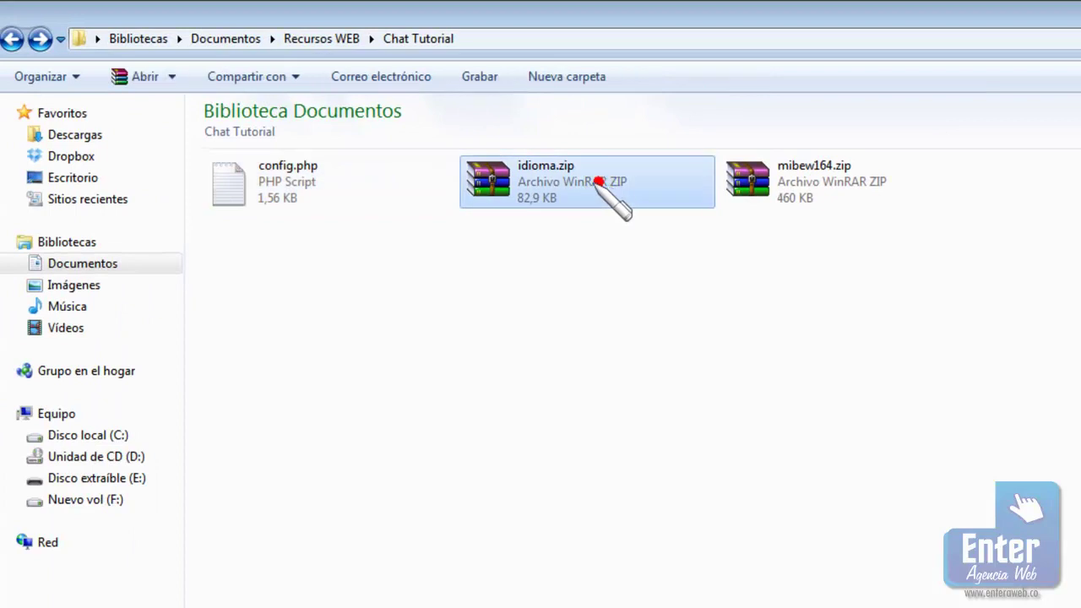
right_click(571, 183)
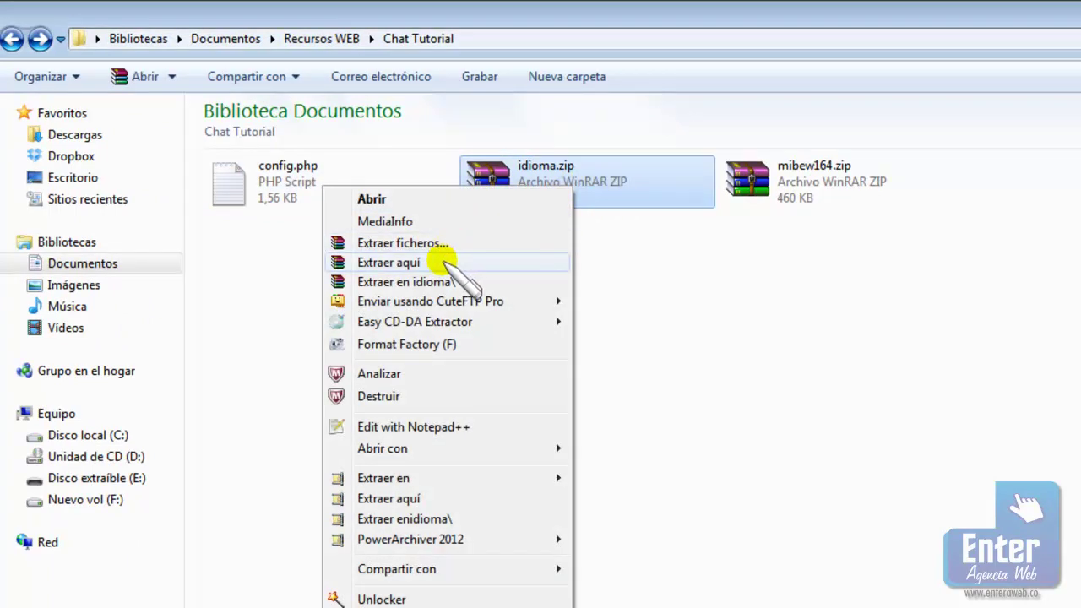
click(441, 261)
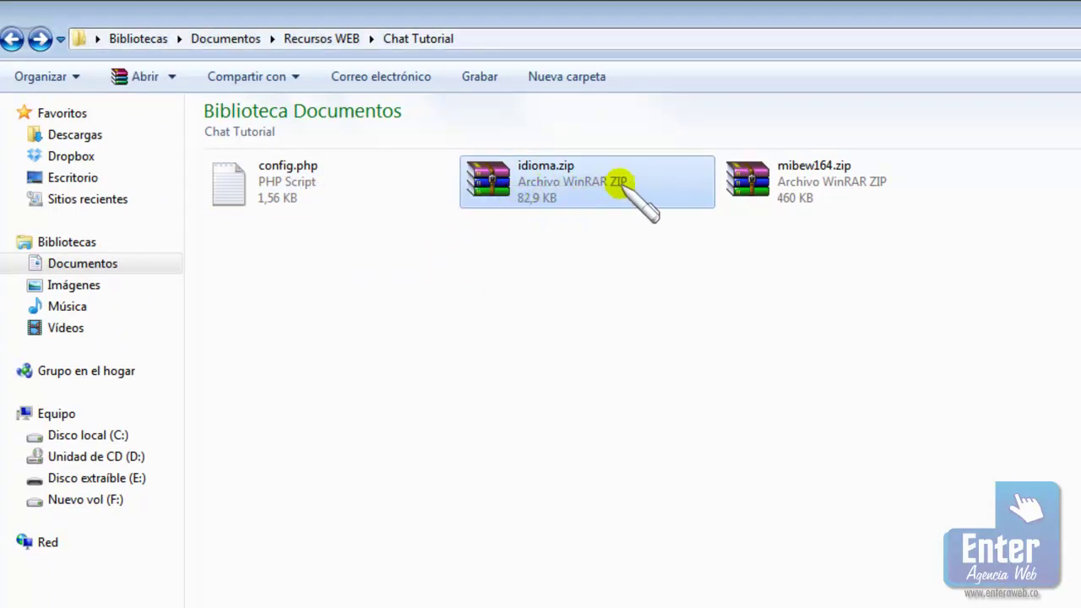
Upload the extracted sp folder into the server's /tuto/locales and return to /tuto
drag(265, 201, 540, 481)
drag(406, 235, 368, 593)
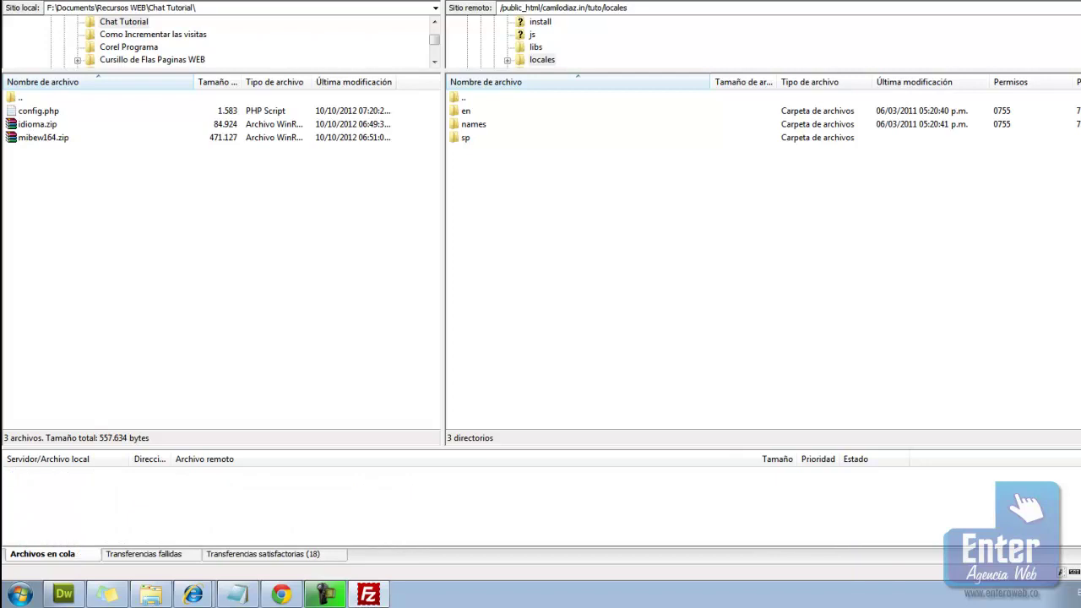
double_click(470, 98)
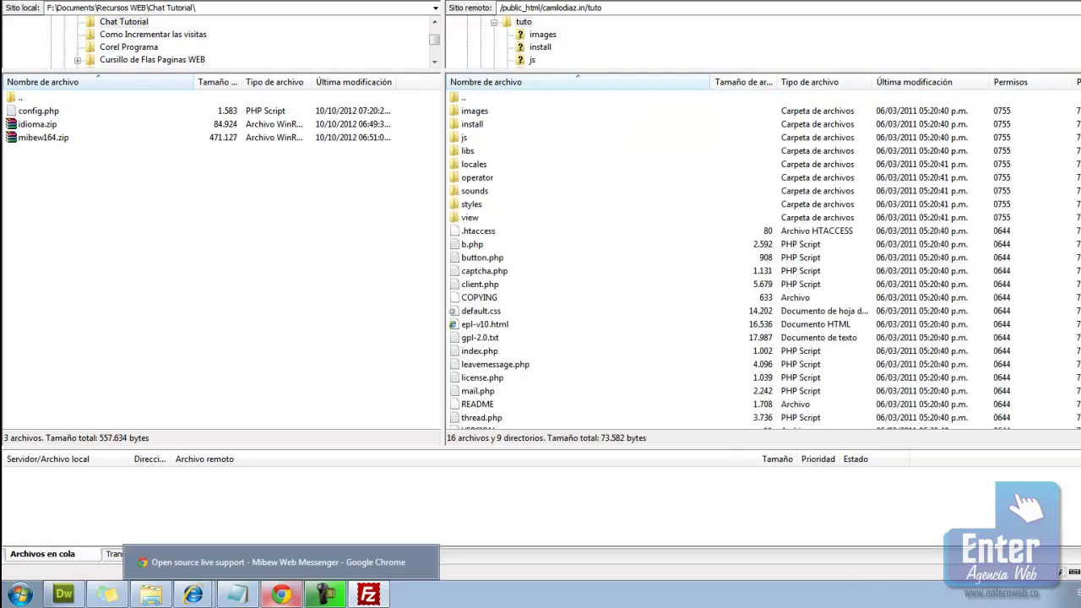
click(281, 594)
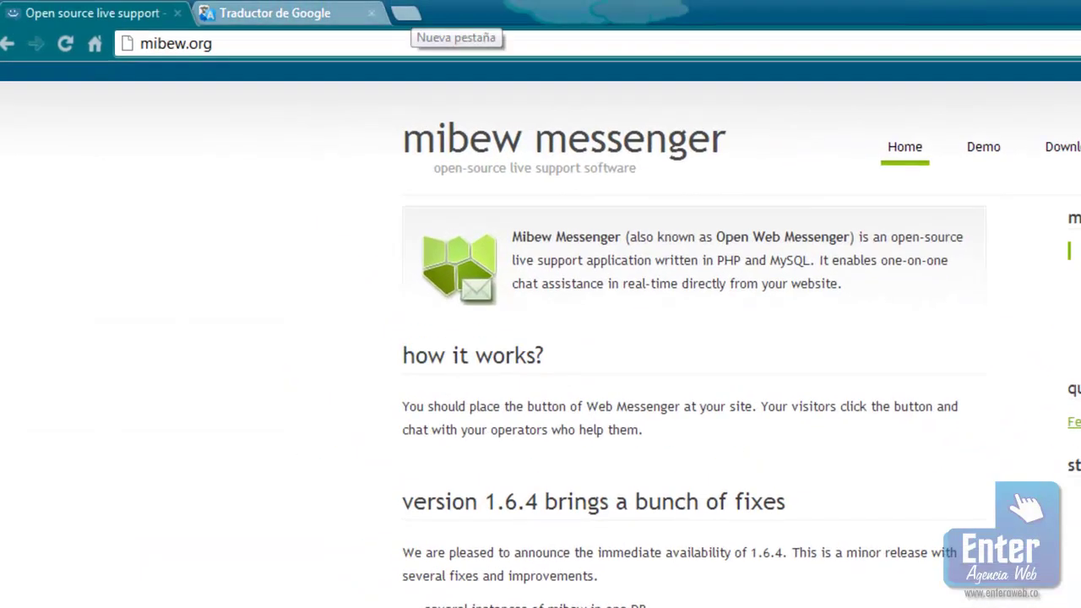
Load the site's /tuto/ address in a new Chrome tab
click(406, 12)
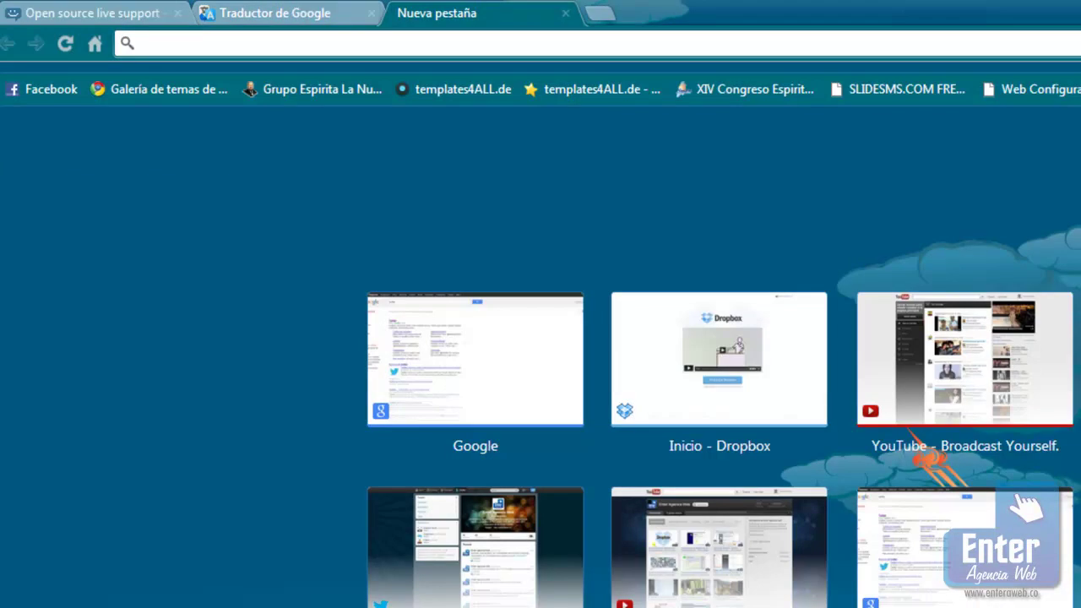
text(camilo)
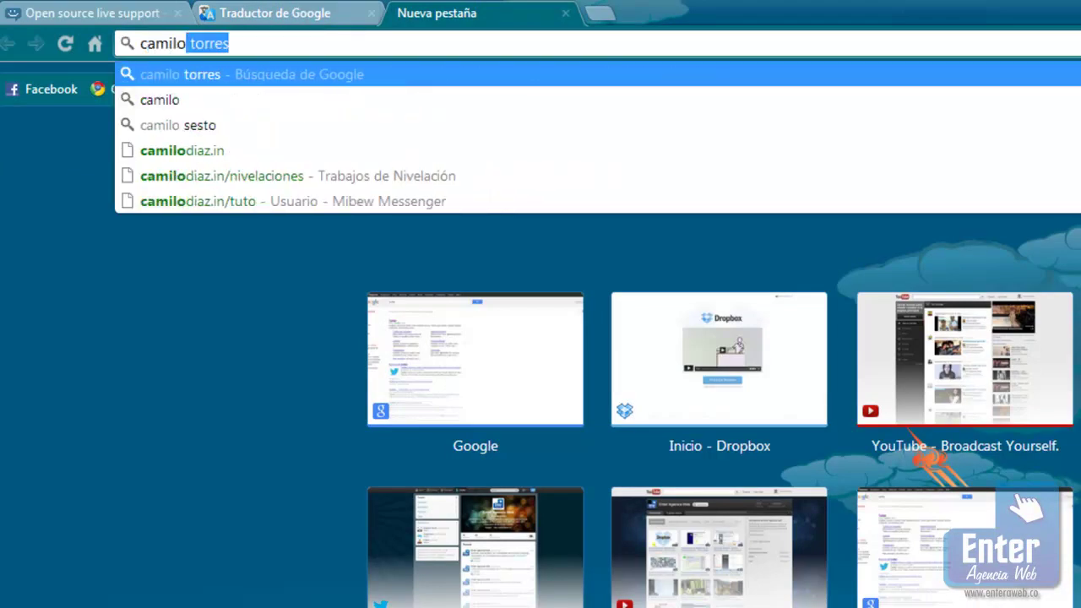
key(Down)
key(Down)
key(Down)
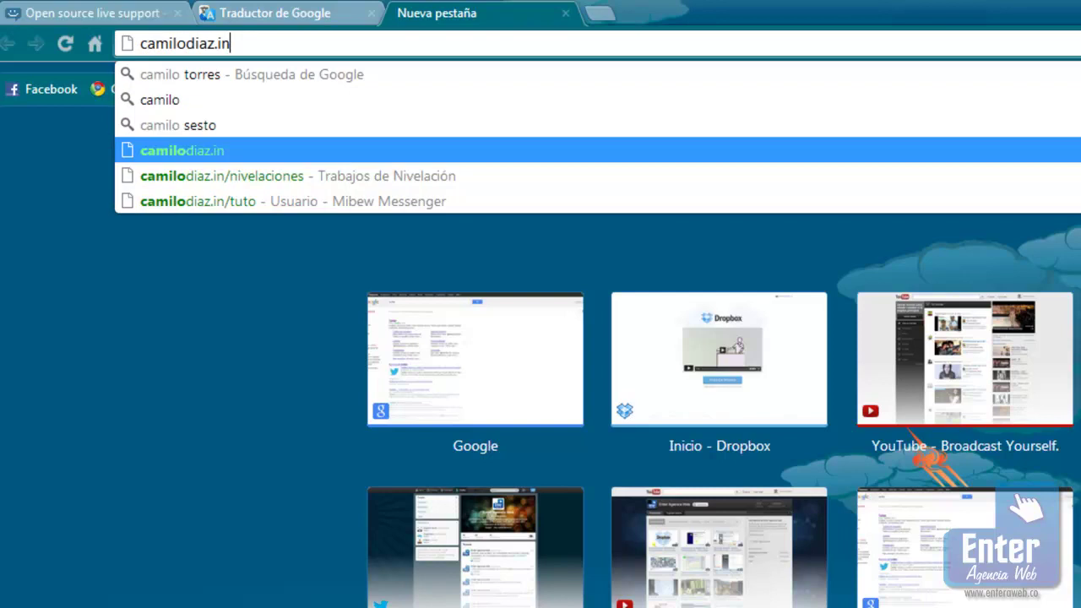
text(/)
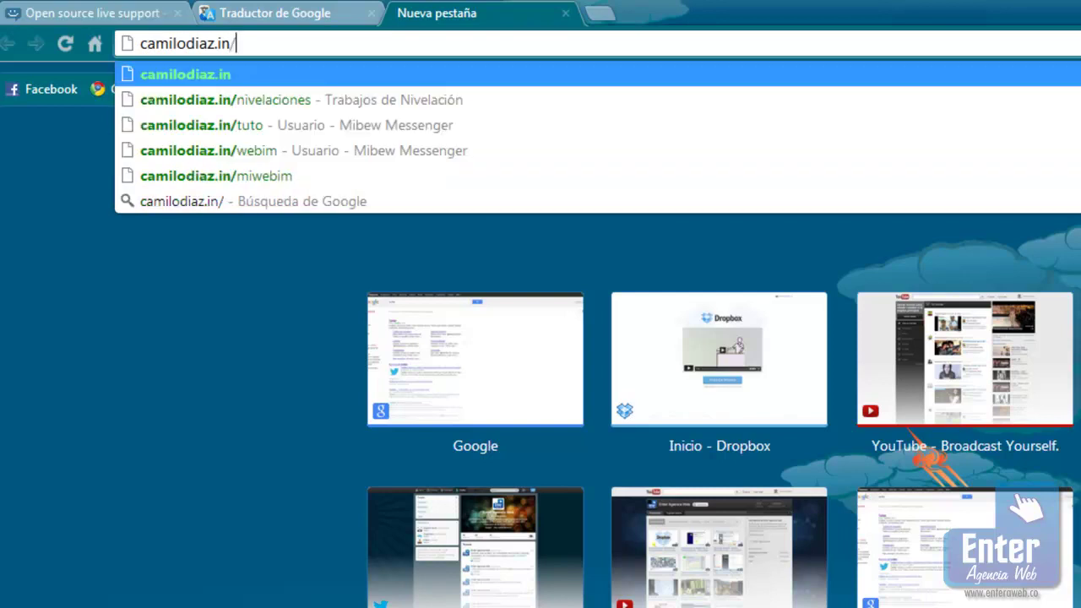
text(turo)
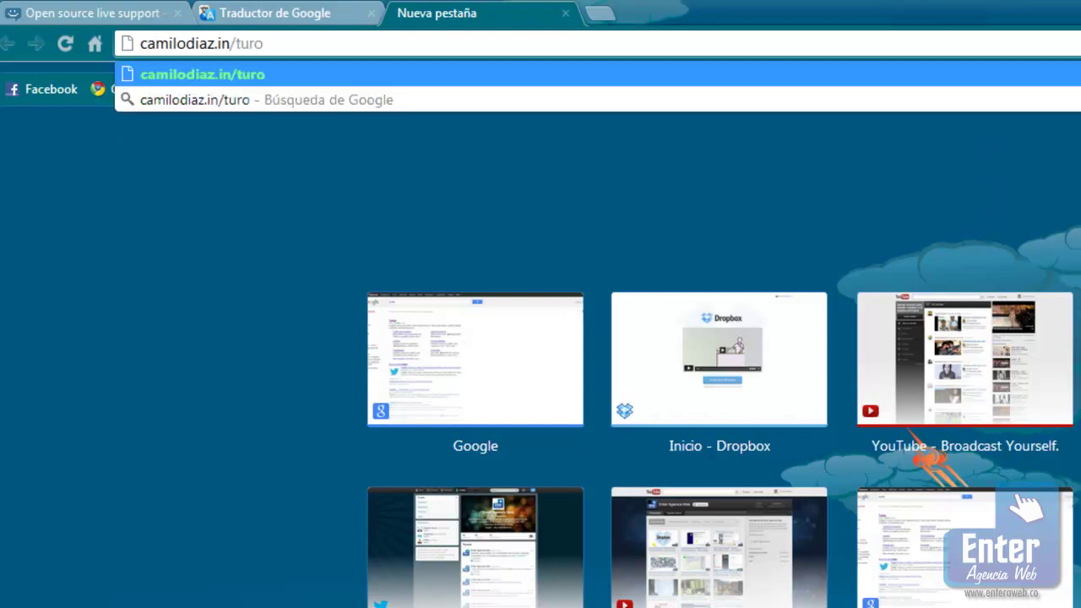
key(BackSpace)
key(BackSpace)
text(to/)
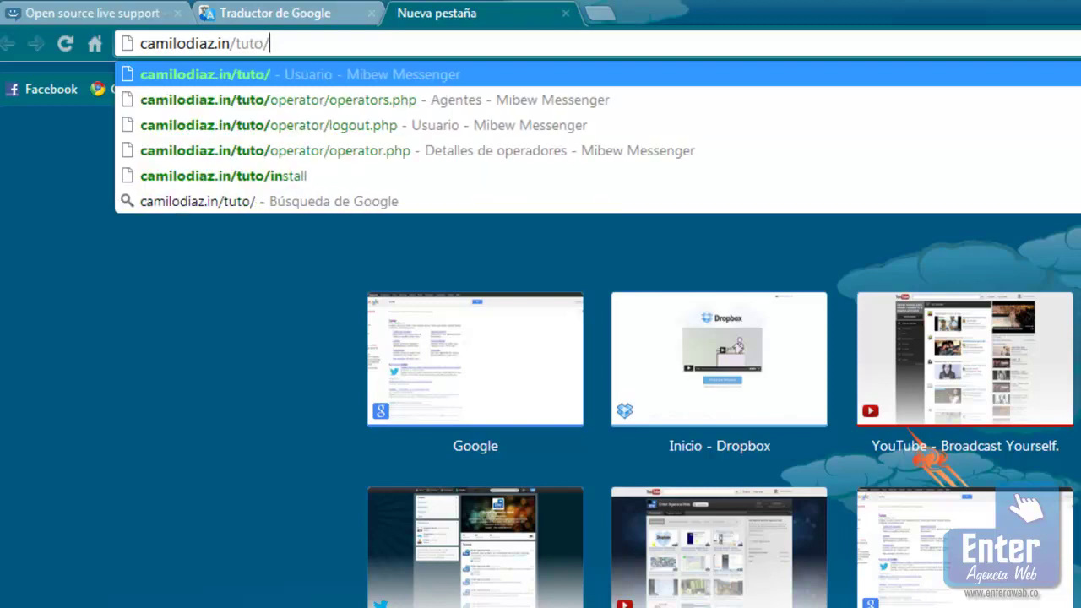
key(Return)
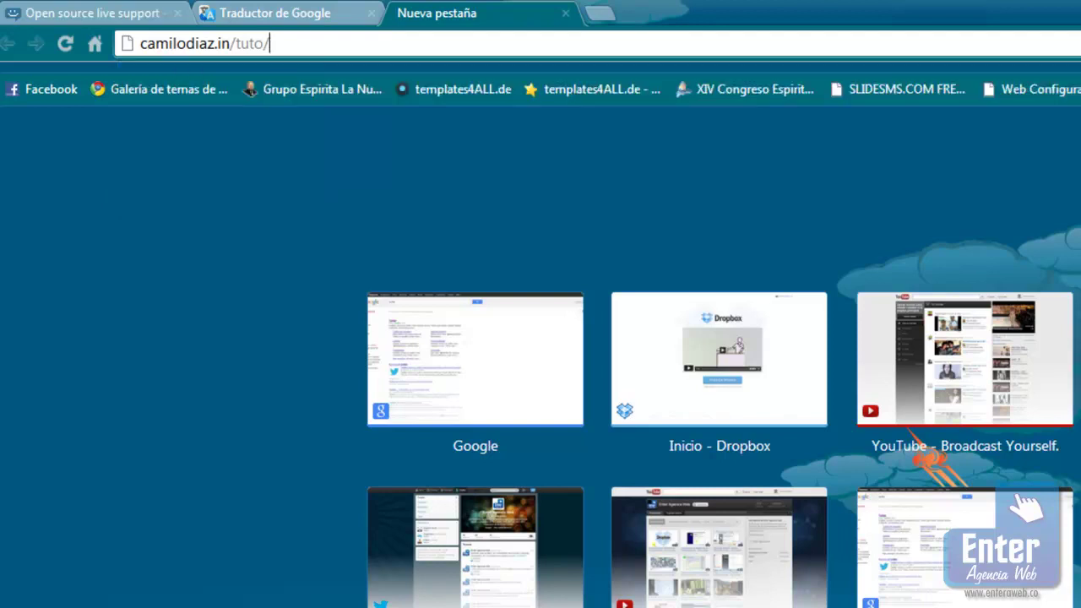
Start renaming the install folder in FileZilla, then cancel, leaving its name unchanged
key(alt+Tab)
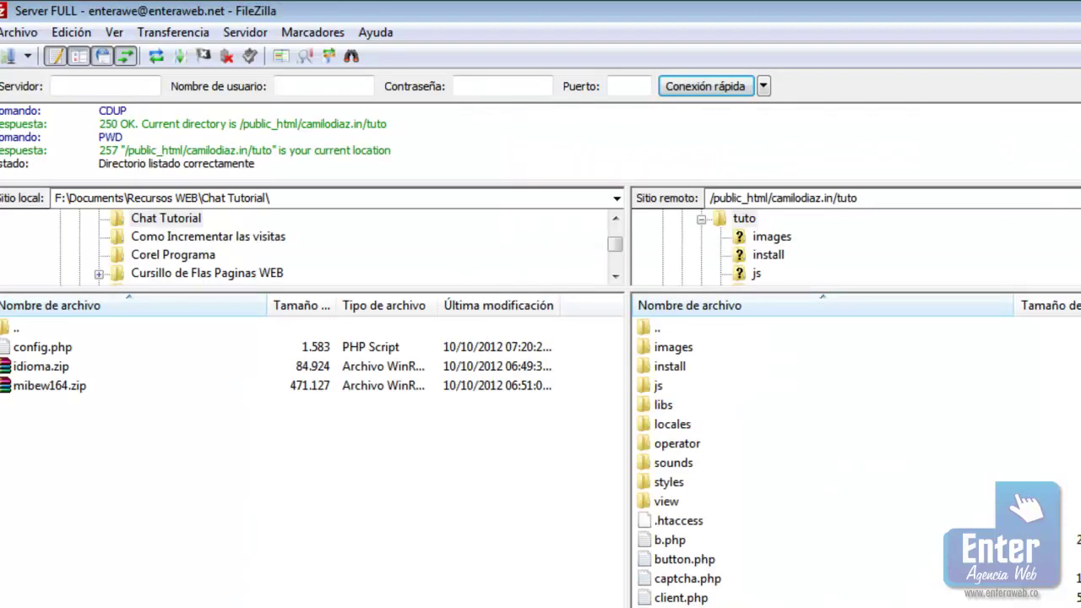
right_click(683, 369)
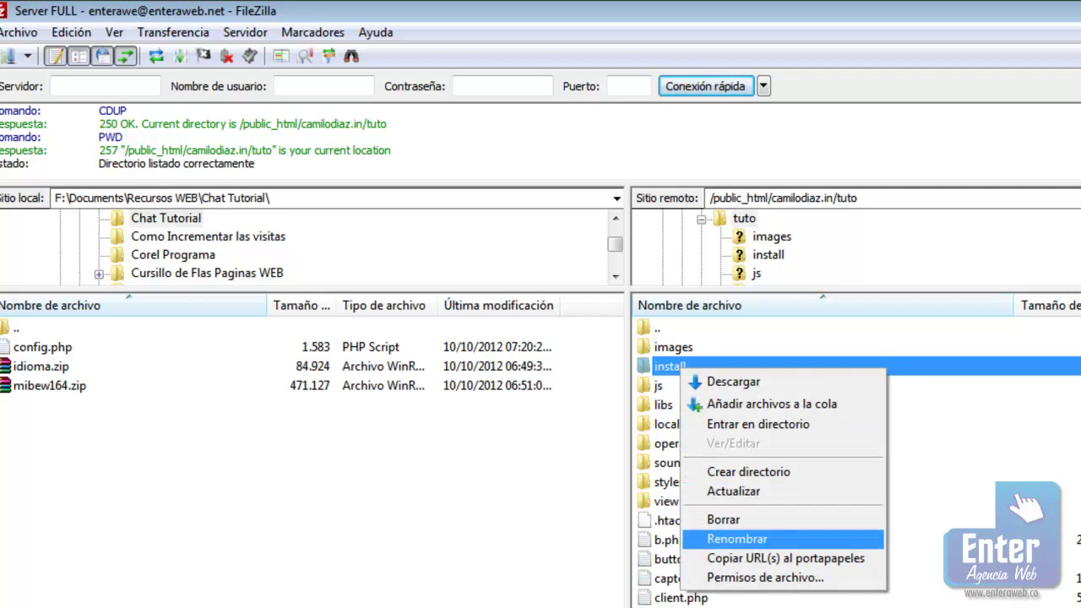
click(736, 539)
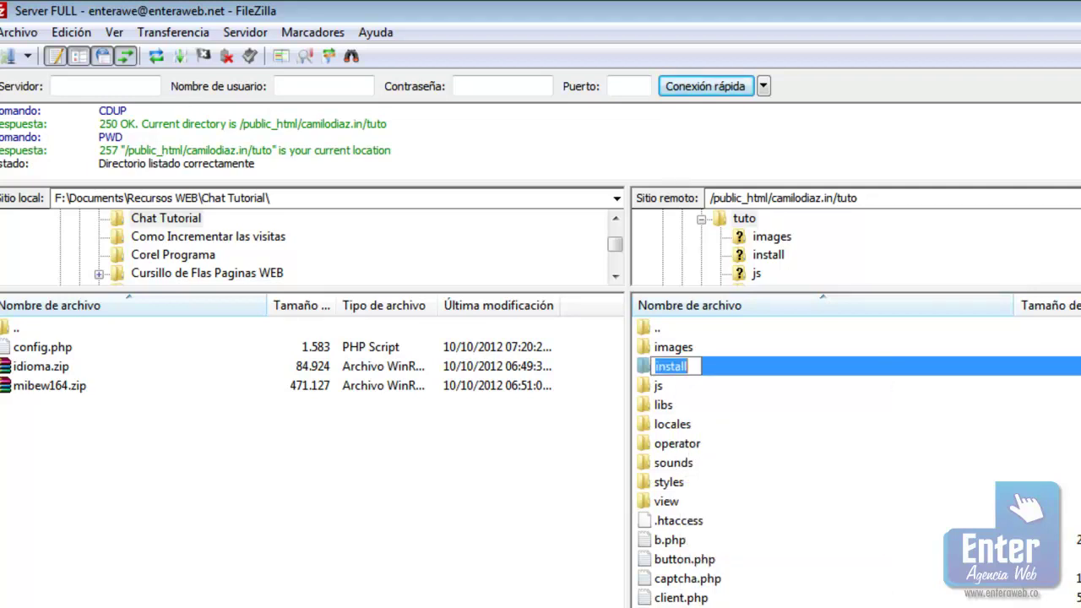
click(742, 519)
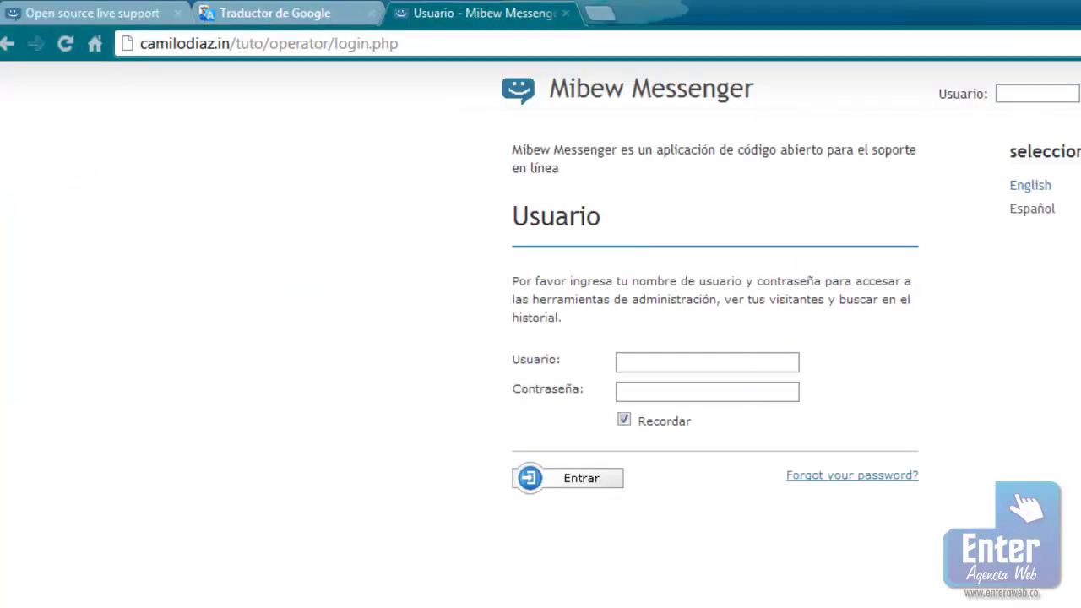
Replace operator/login.php with install in the address to load the Mibew installer
drag(427, 47, 279, 44)
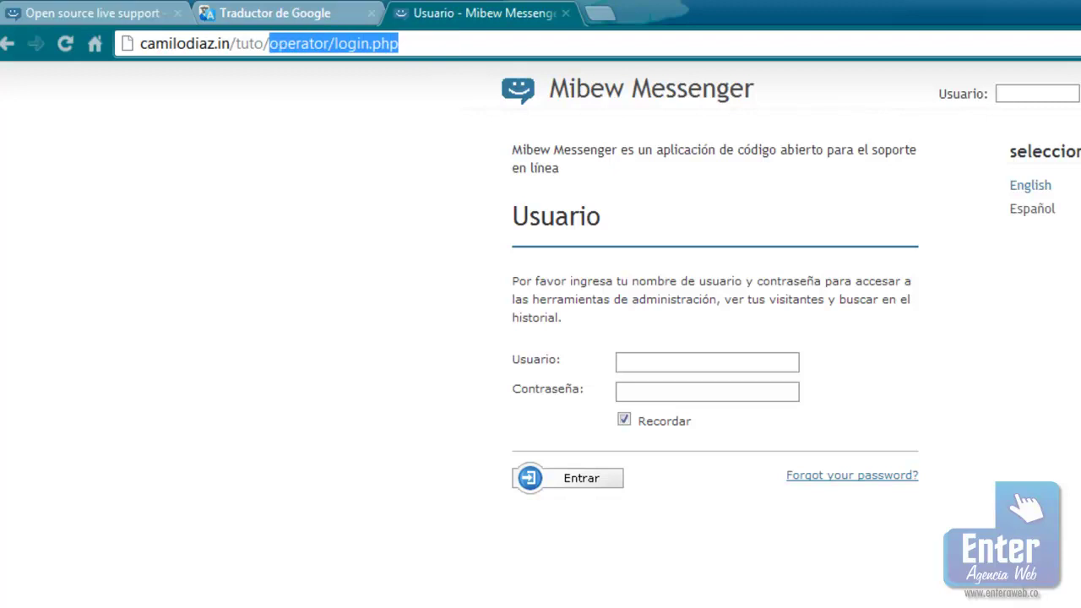
text(install)
key(Return)
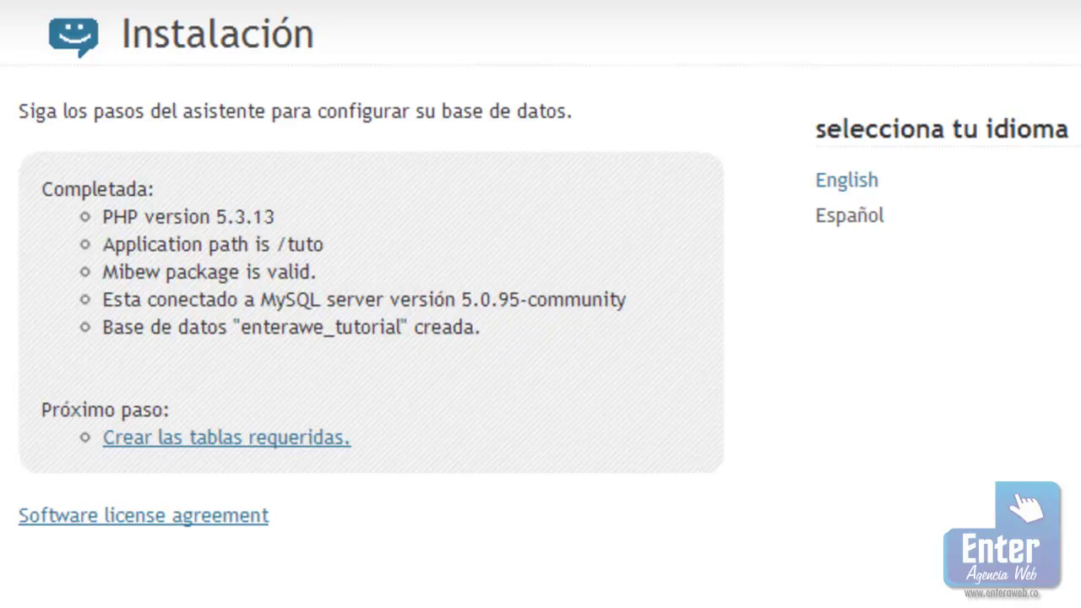
Create the required tables and review the warning to delete /tuto/install/
click(201, 439)
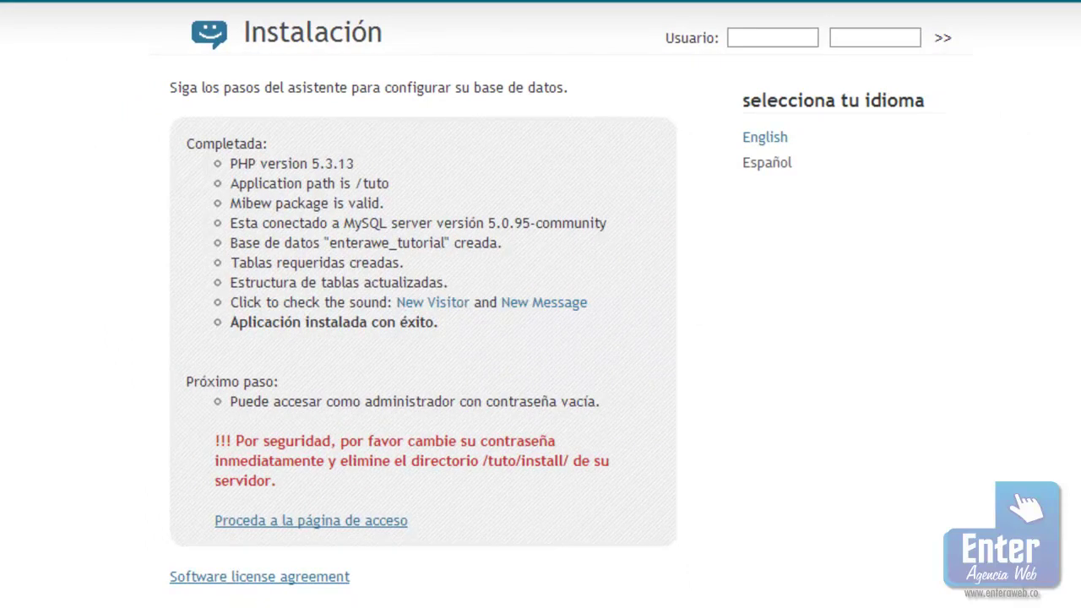
drag(215, 439, 277, 480)
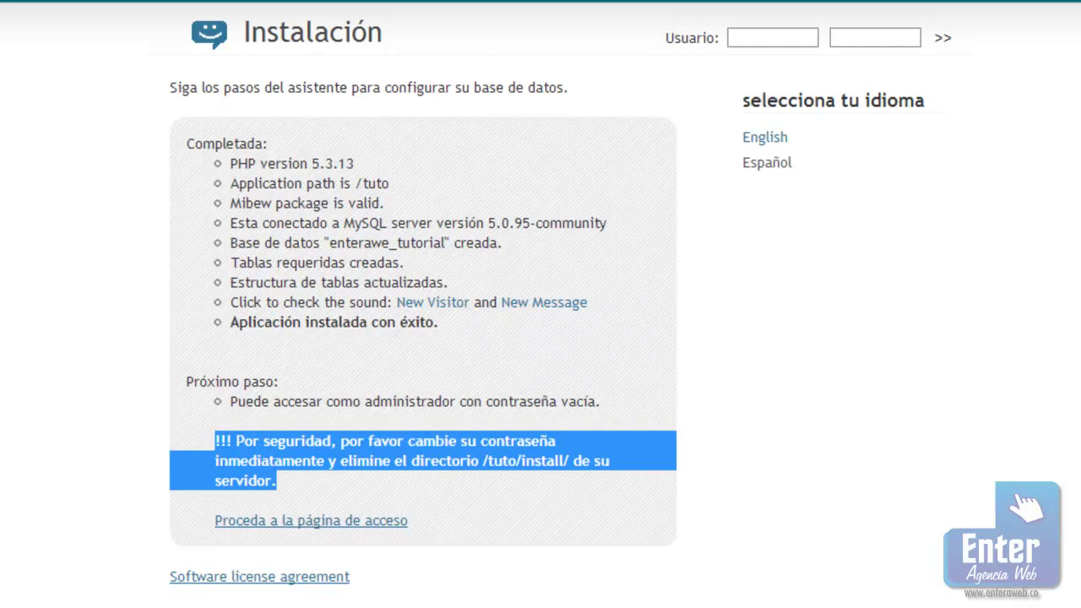
key(alt+Tab)
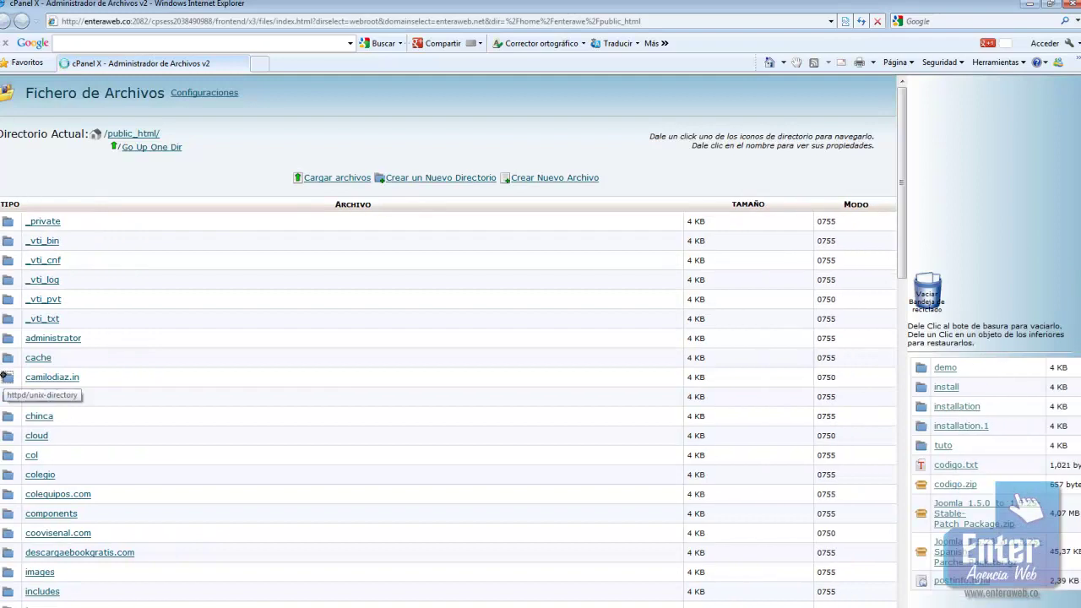
Delete the install folder inside the site's tuto directory in cPanel File Manager
click(8, 376)
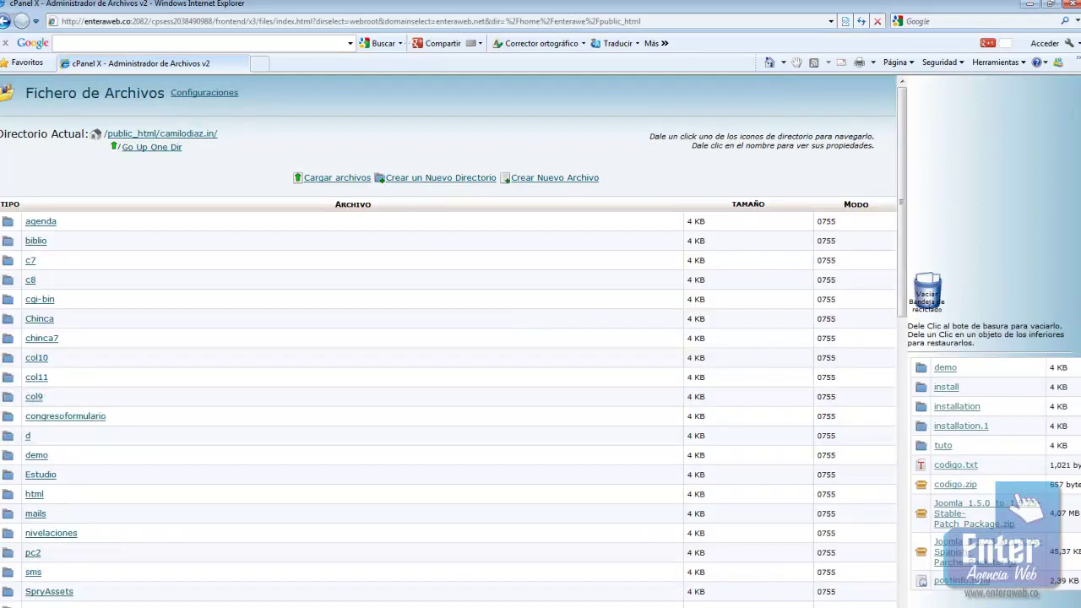
scroll(447, 338, down, 2)
click(7, 548)
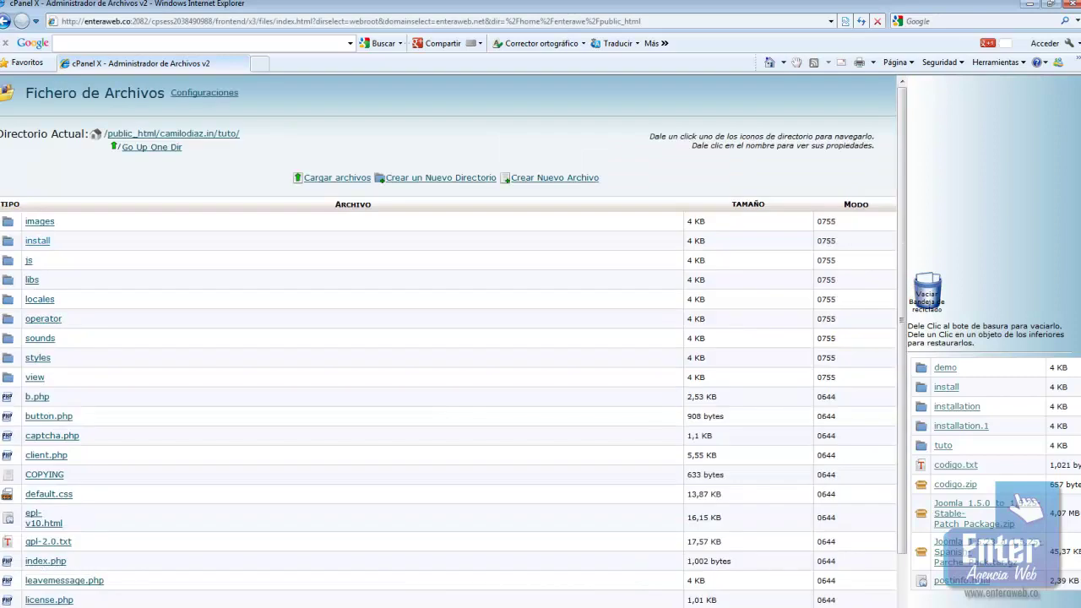
click(37, 240)
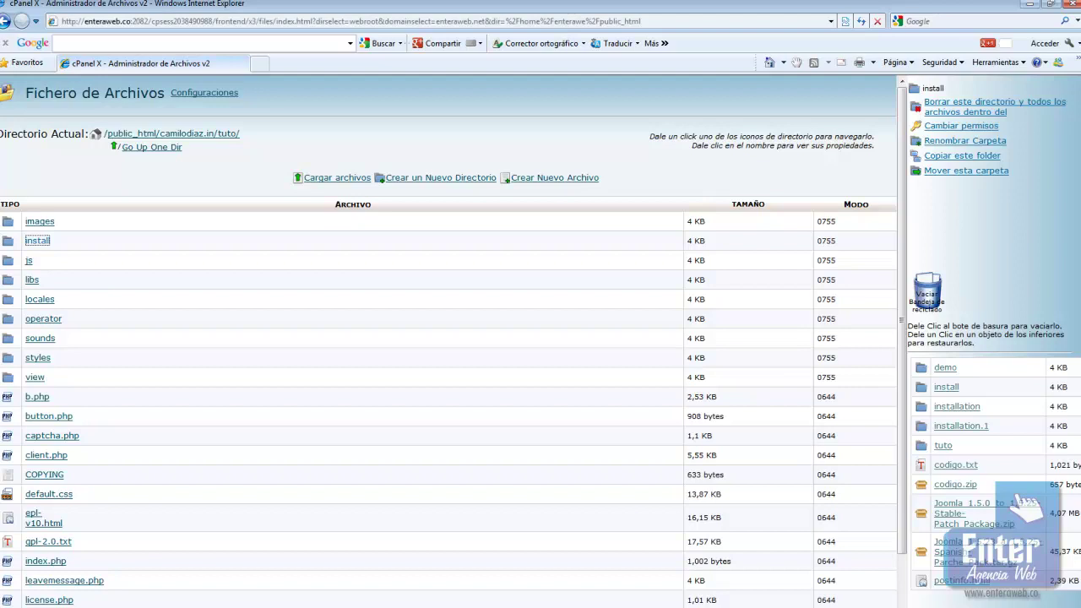
click(994, 101)
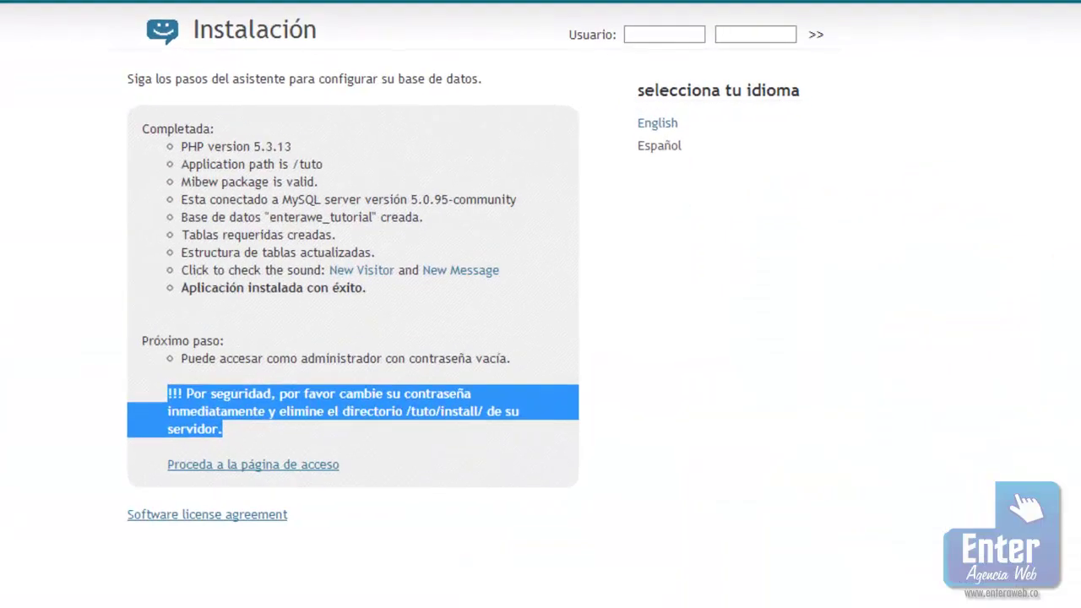
From the Mibew login page, sign in as user admin with the Contraseña field left blank
click(363, 484)
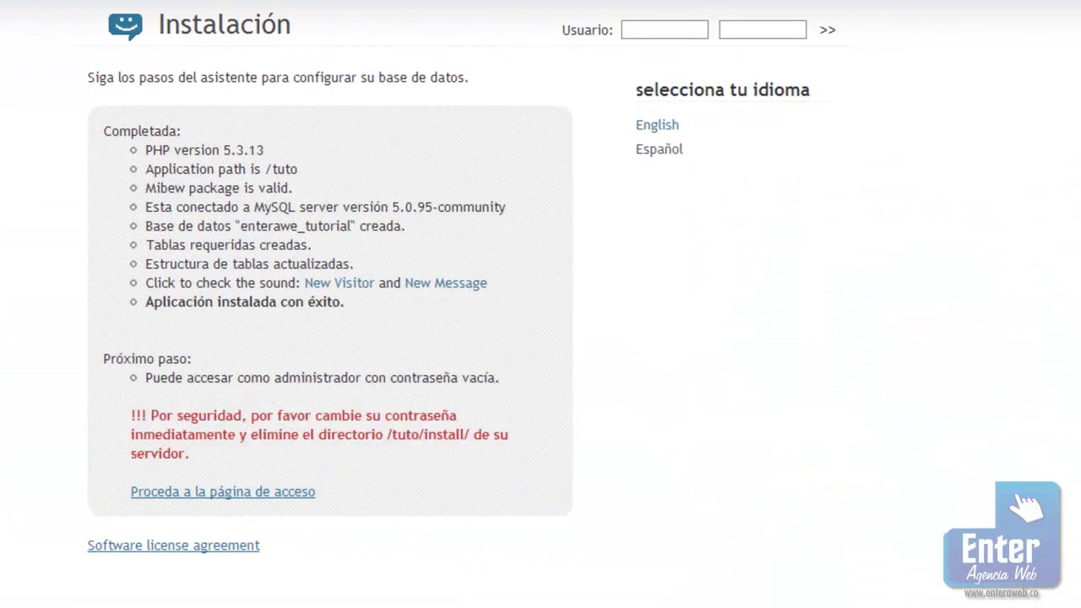
click(210, 492)
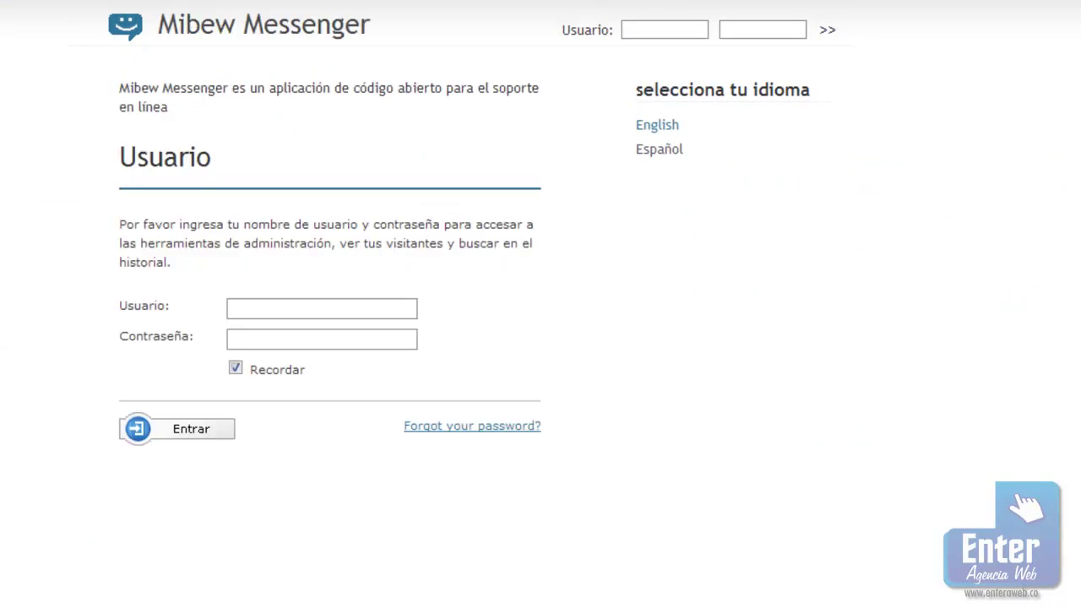
click(284, 312)
text(admin)
key(Down)
key(Return)
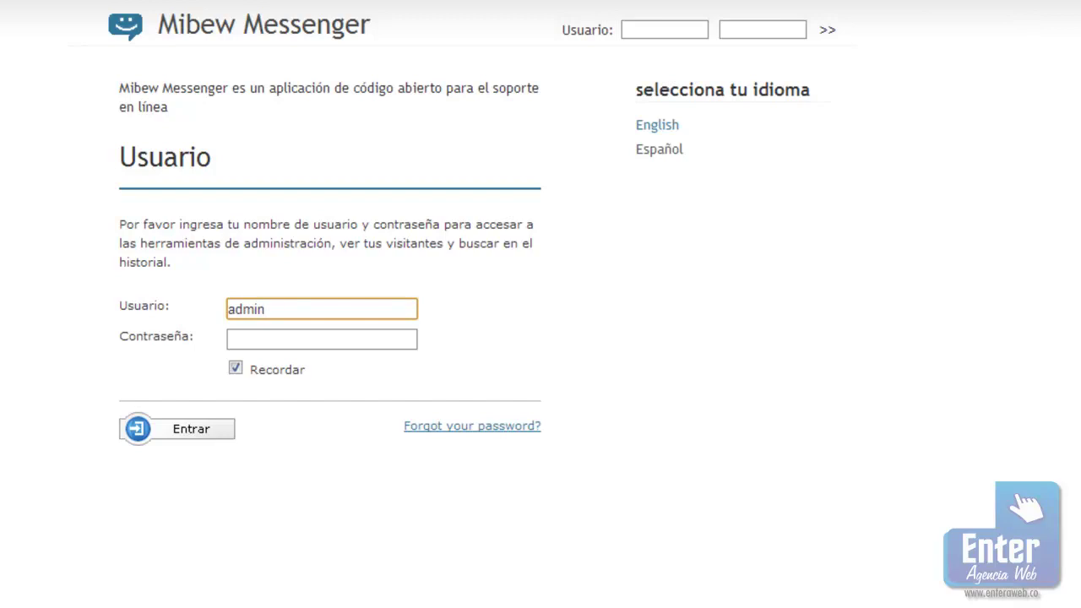
click(161, 427)
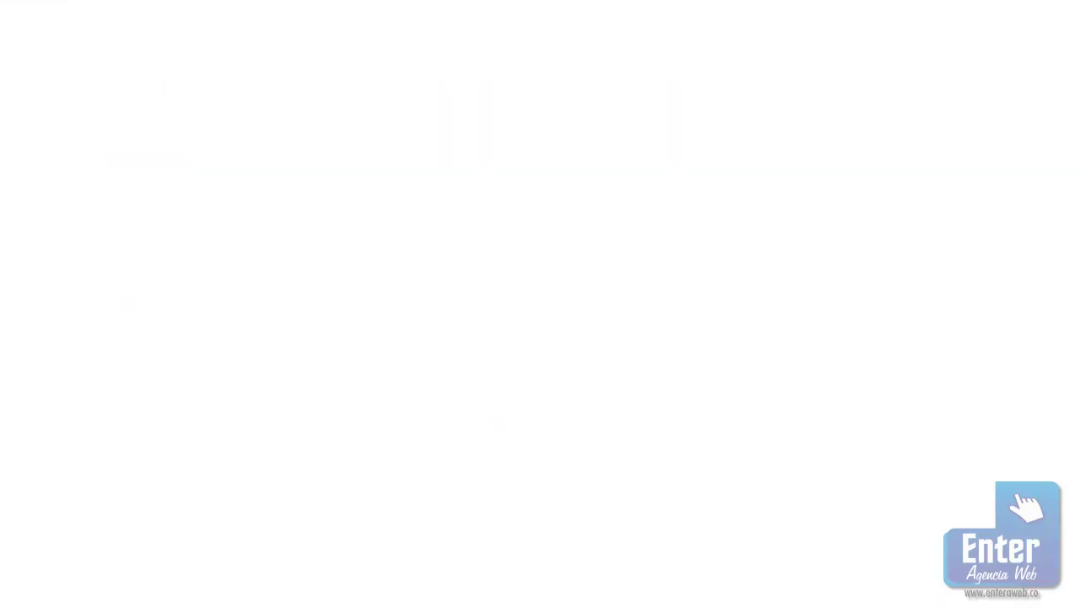